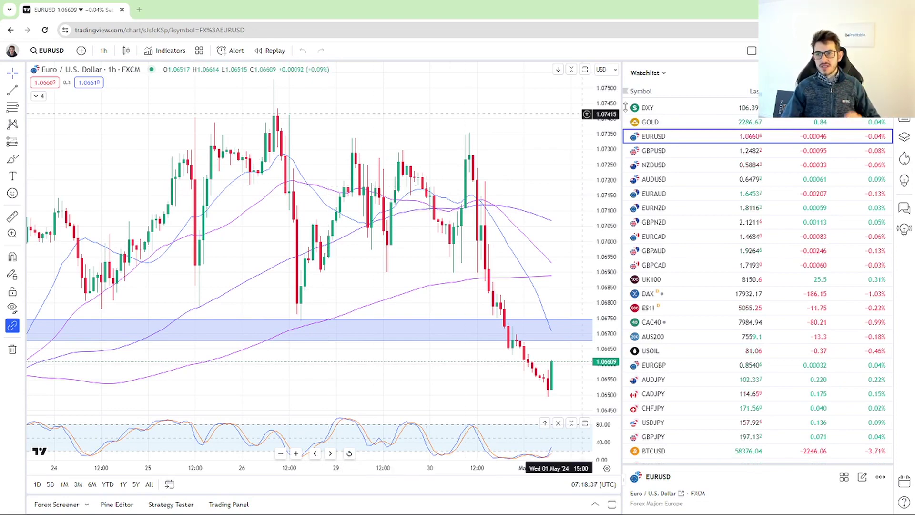
Hide the watchlist and remove all existing drawings from the EURUSD chart
left_click(904, 73)
left_click_drag(733, 108, 677, 109)
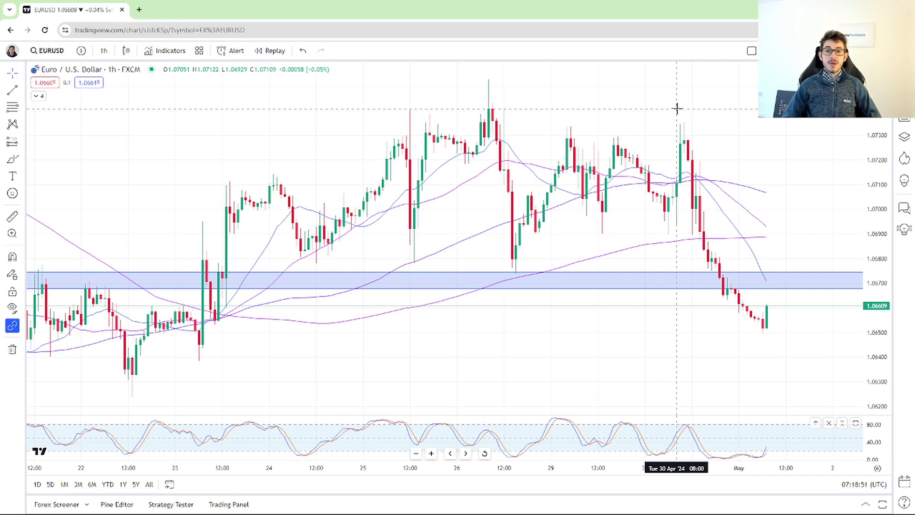
right_click(677, 109)
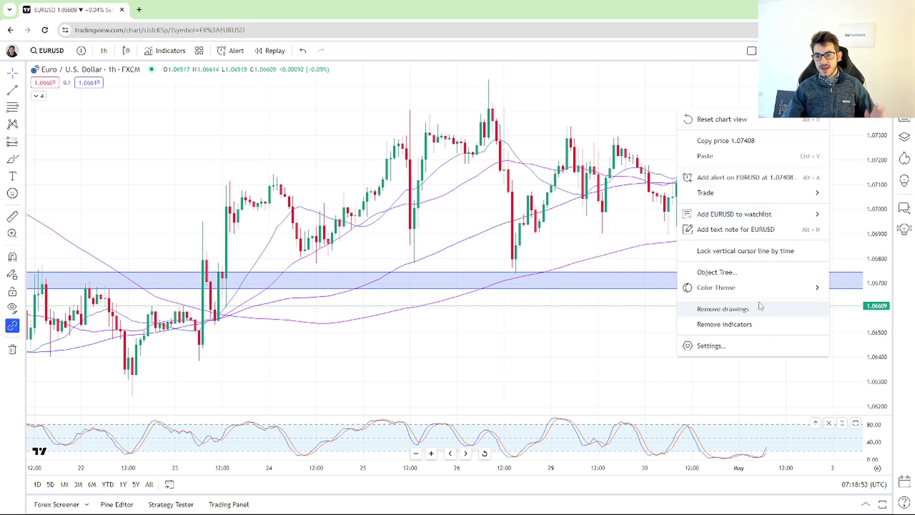
left_click(715, 309)
left_click_drag(728, 181, 588, 170)
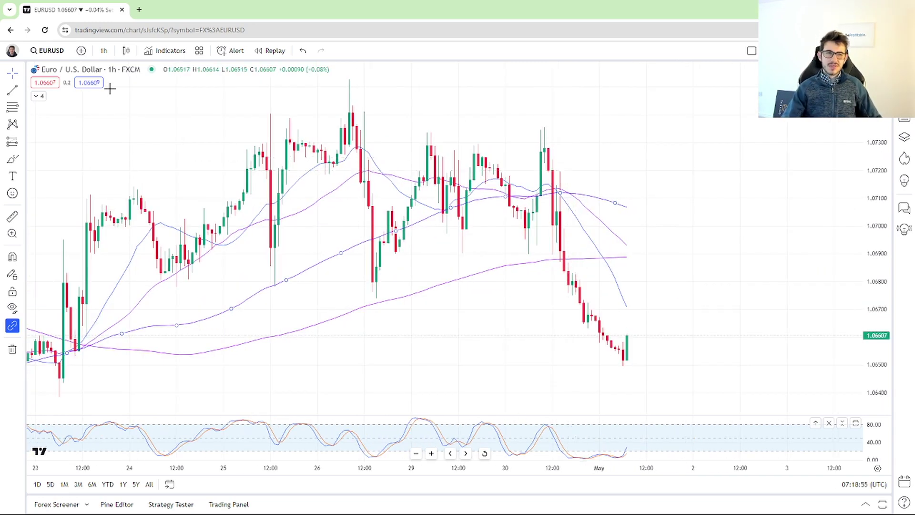
View the EURUSD chart on the 4-hour interval and set its interval to 1 day
left_click(104, 51)
left_click(160, 305)
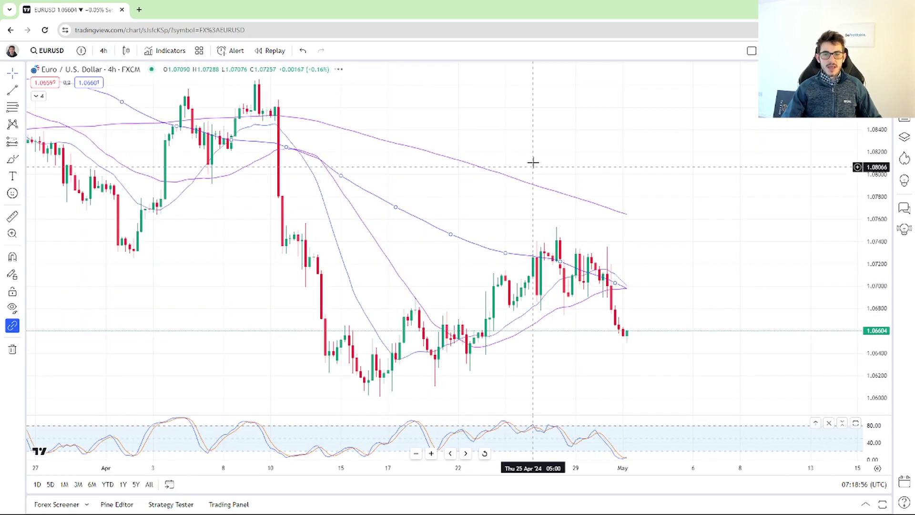
left_click(103, 51)
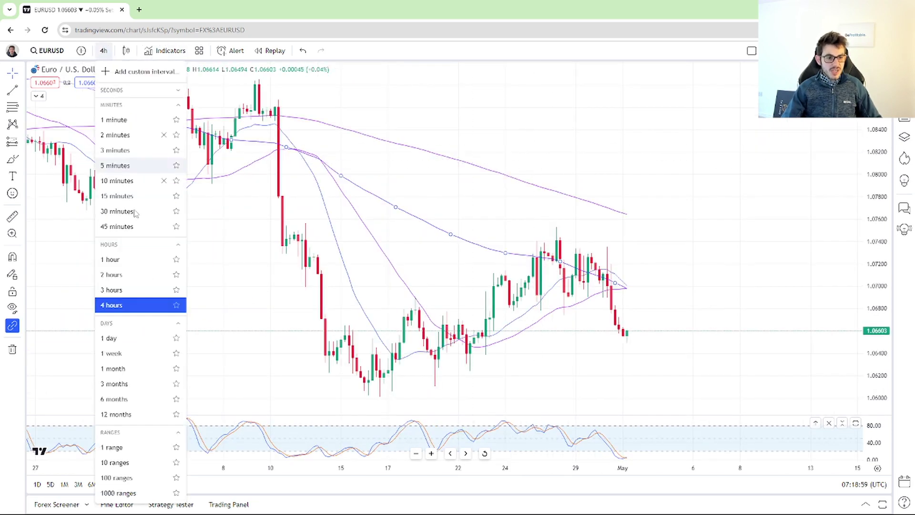
left_click(129, 340)
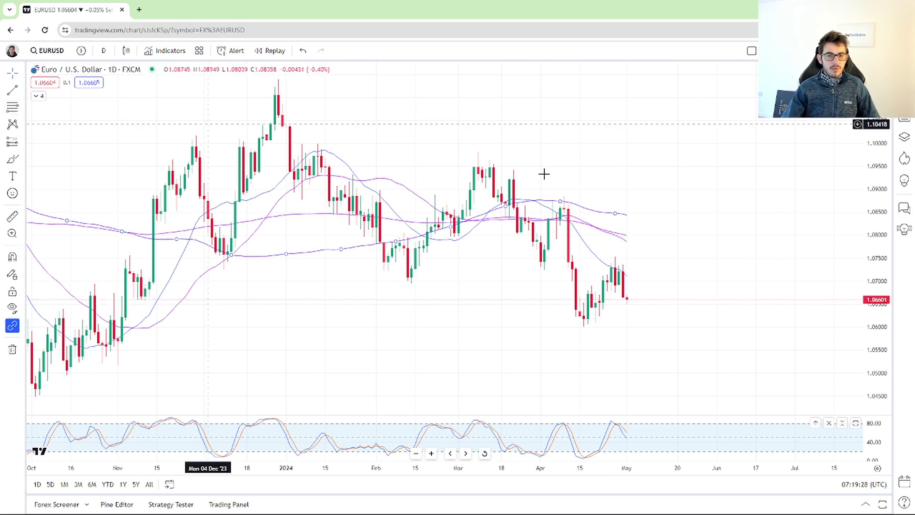
Draw a Fib retracement from the late-December 2023 high at about 1.11373 down to the February low at about 1.06962
key("alt+f")
left_click(279, 80)
left_click(337, 131)
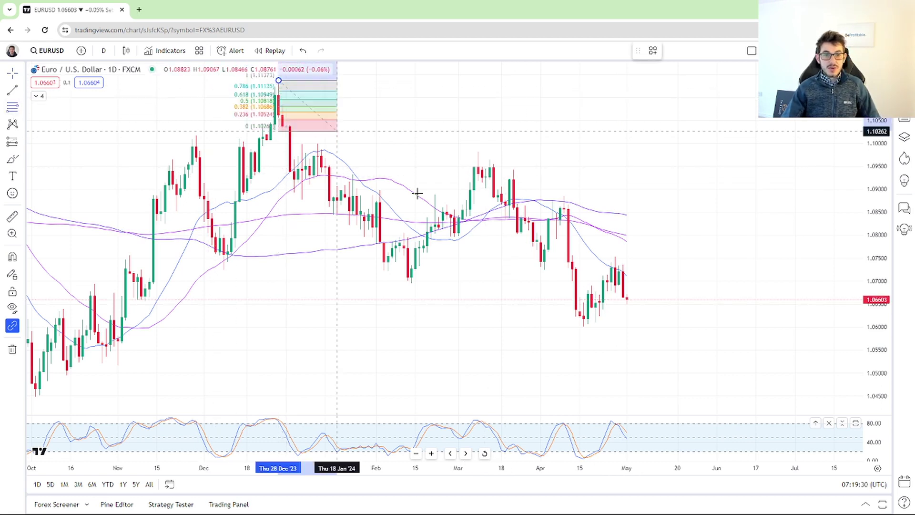
left_click(485, 282)
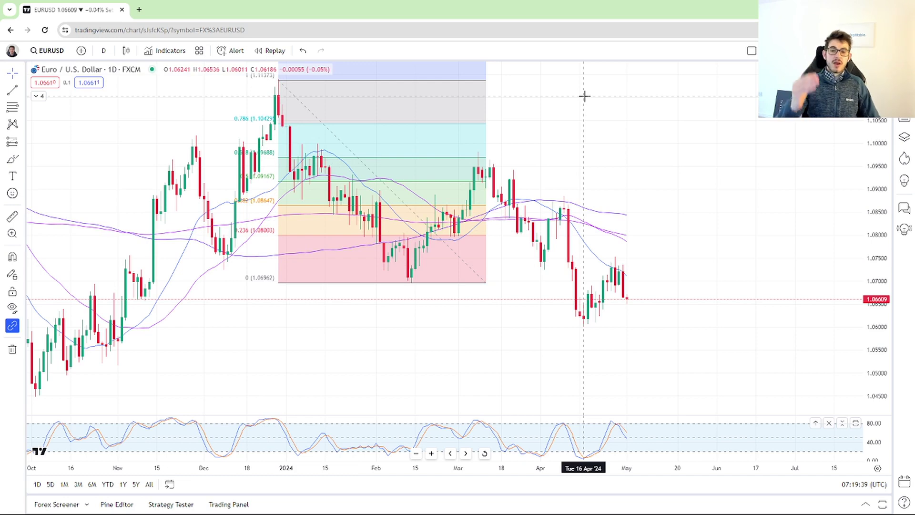
Place an arrow marker pointing at the March 2024 high near the 0.618 level and lower its tail slightly
left_click(24, 157)
left_click(71, 225)
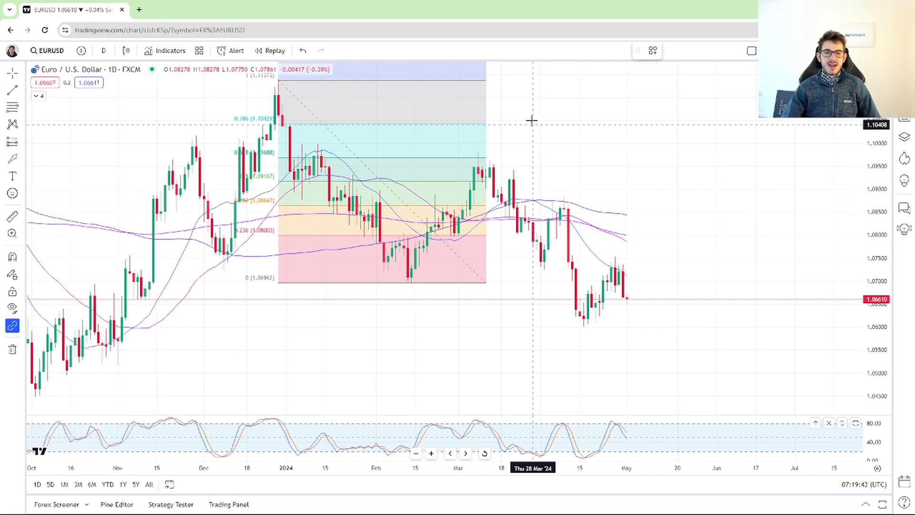
left_click(533, 118)
left_click(483, 153)
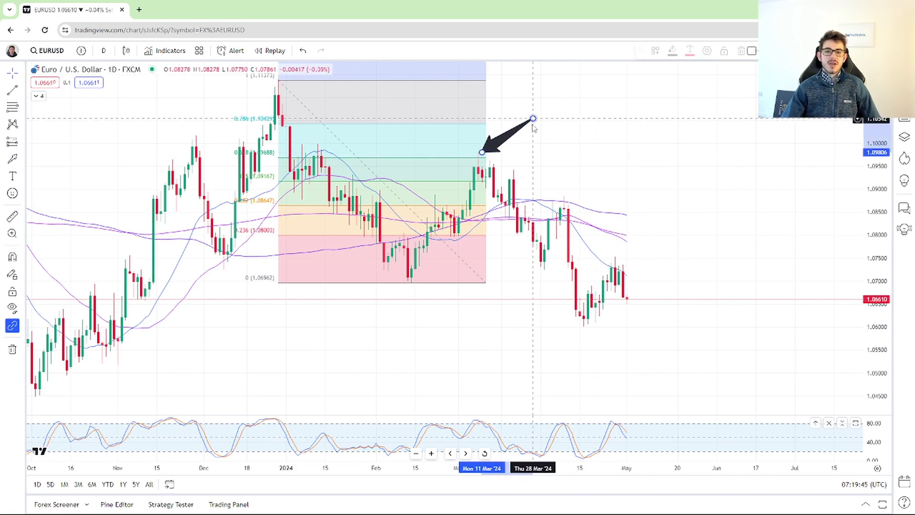
left_click_drag(533, 120, 533, 131)
left_click(564, 129)
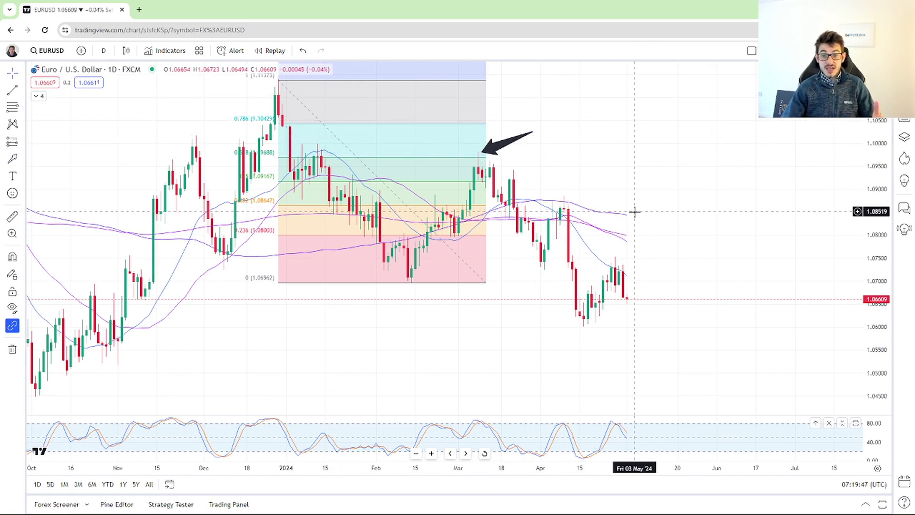
Draw a descending trend line from above the December 2023 high across the March high to about 1.07232 in late June 2024
left_click(13, 90)
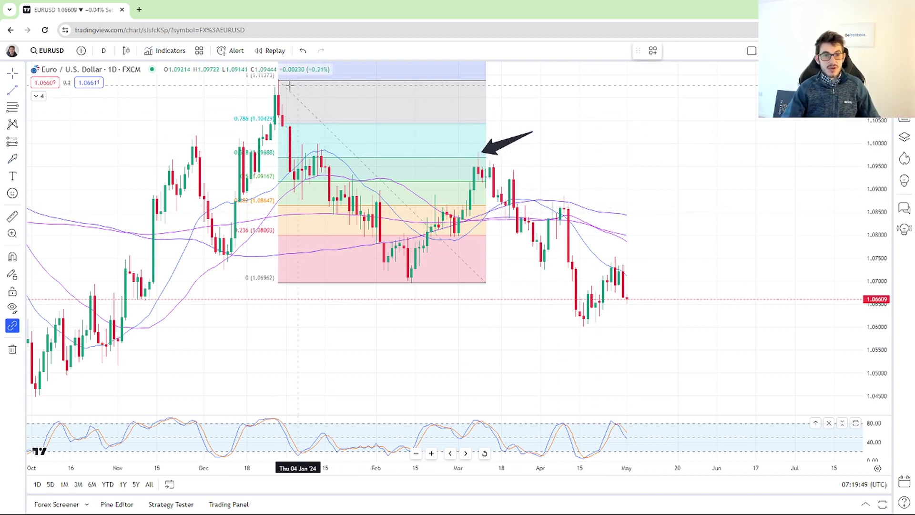
left_click(262, 83)
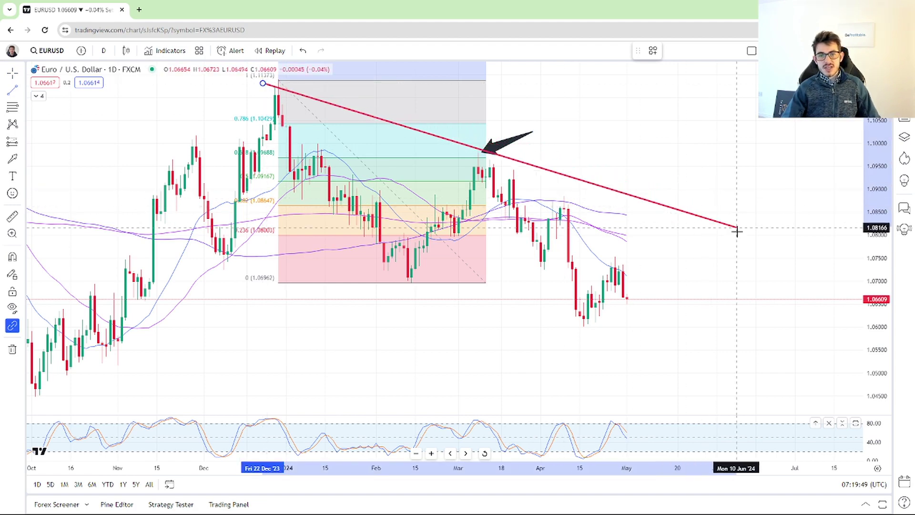
left_click(776, 273)
left_click(726, 151)
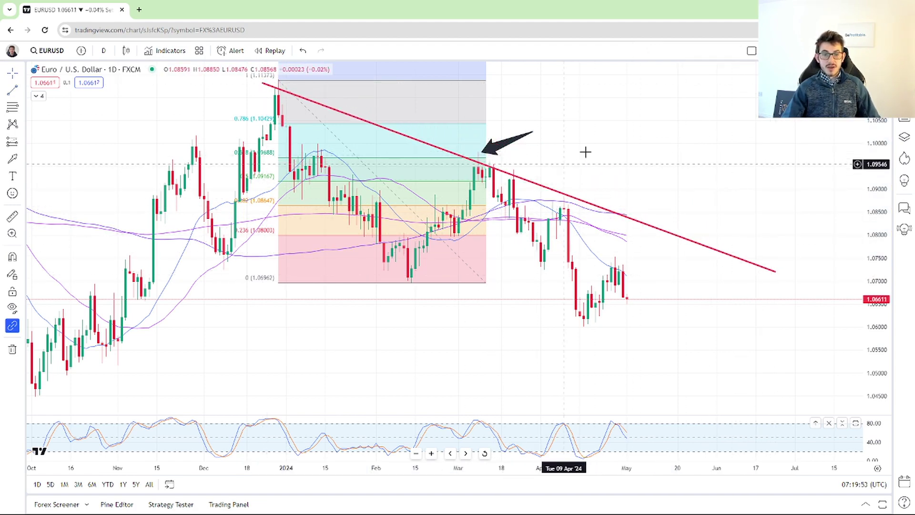
Draw a second descending trend line beneath the February and April lows and adjust its endpoints to fit them
left_click(12, 89)
left_click(192, 212)
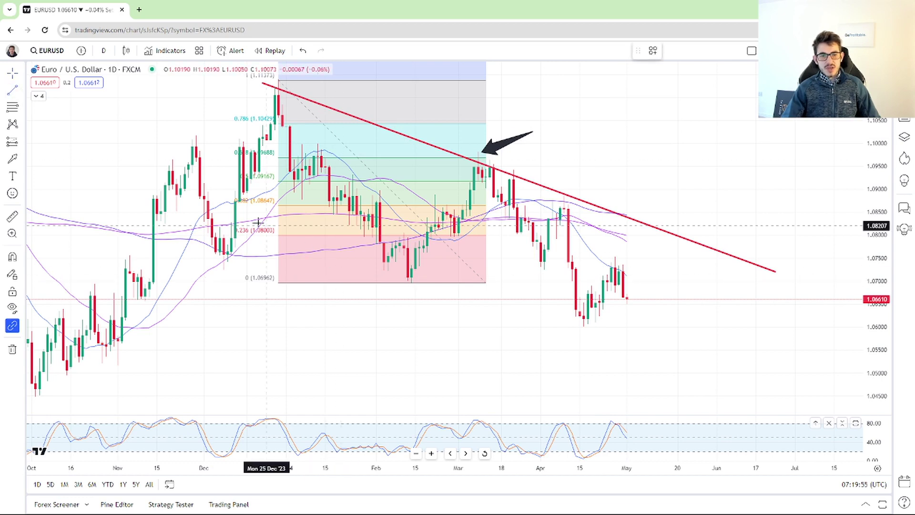
left_click(650, 335)
left_click(689, 361)
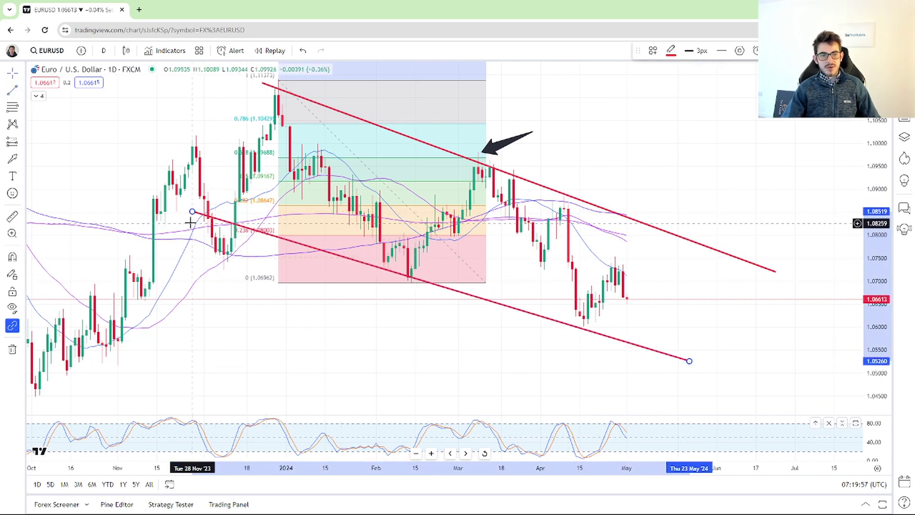
left_click_drag(192, 215, 200, 203)
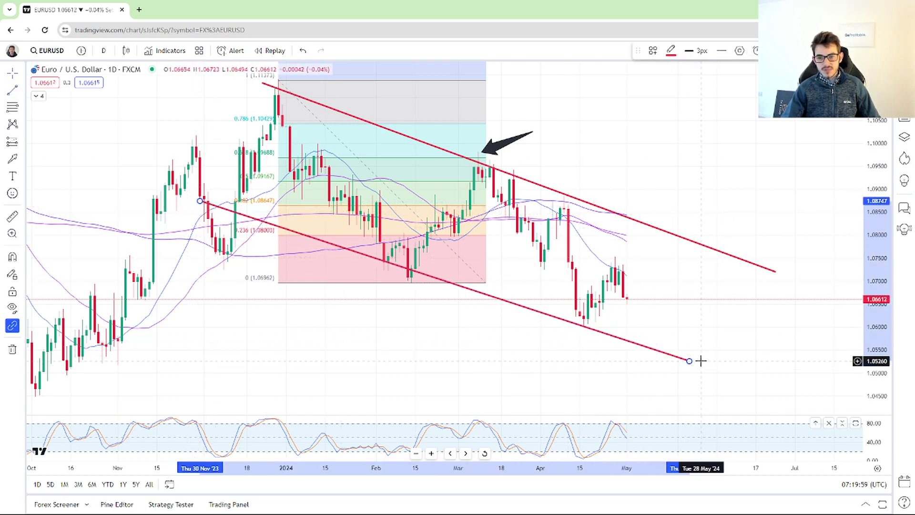
mouse_move(689, 363)
left_mouse_down()
mouse_move(688, 372)
mouse_move(693, 365)
left_mouse_up()
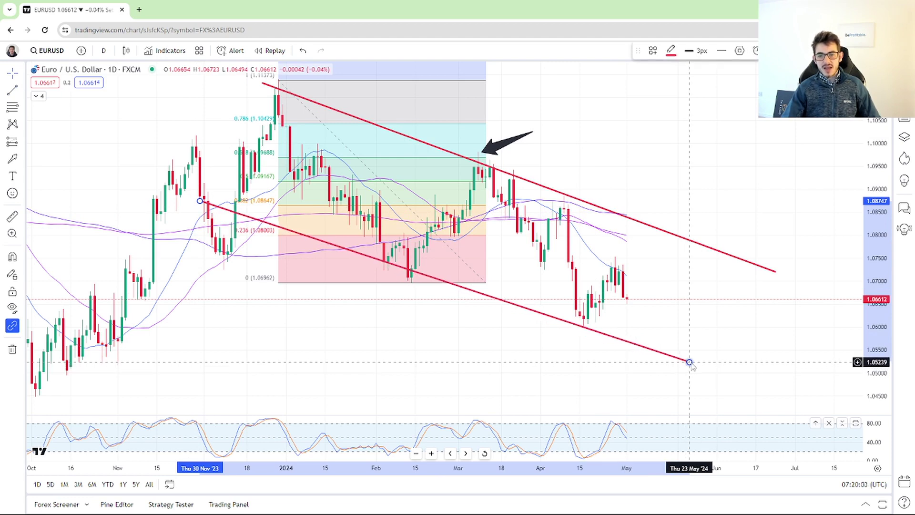
left_click(631, 321)
left_click_drag(200, 202, 225, 214)
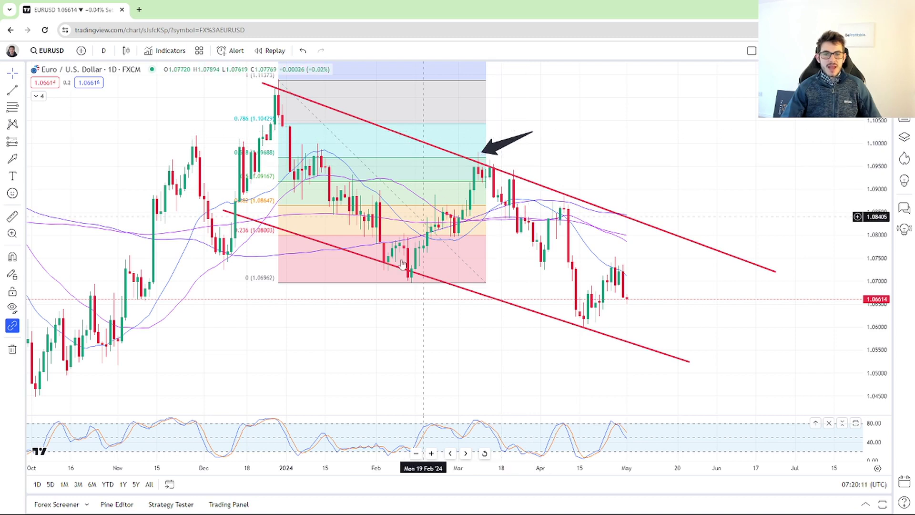
Draw a second Fib retracement from the March high at about 1.09816 down to the early-April low at about 1.07263
left_click(12, 107)
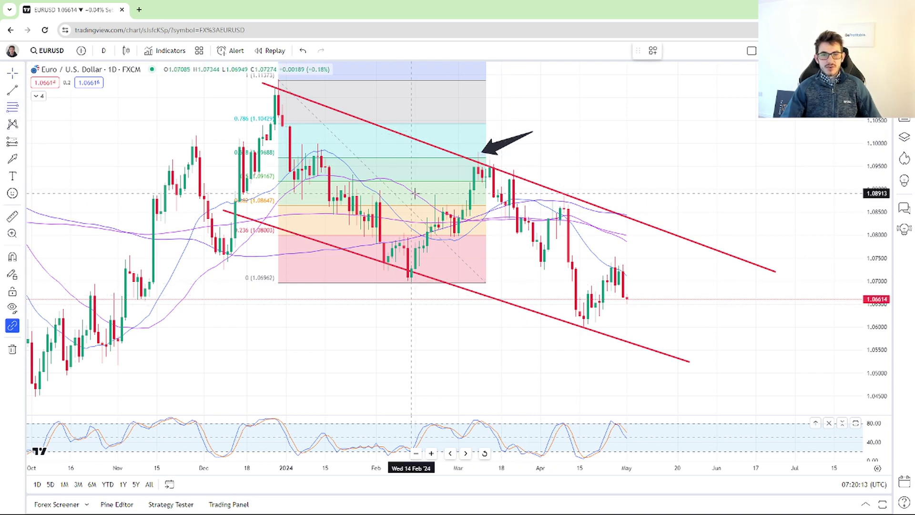
left_click(479, 151)
left_click(612, 269)
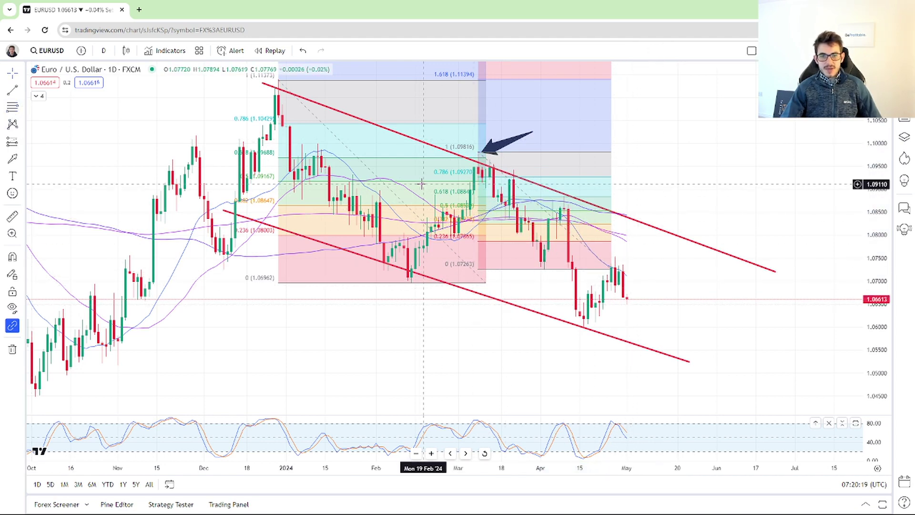
Remove all drawings from the daily EURUSD chart
right_click(706, 206)
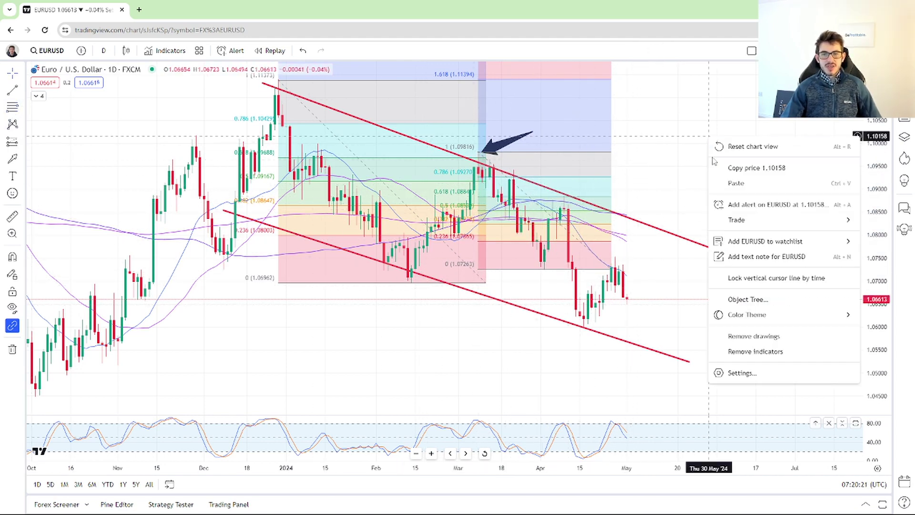
left_click(743, 335)
left_click_drag(702, 208, 710, 207)
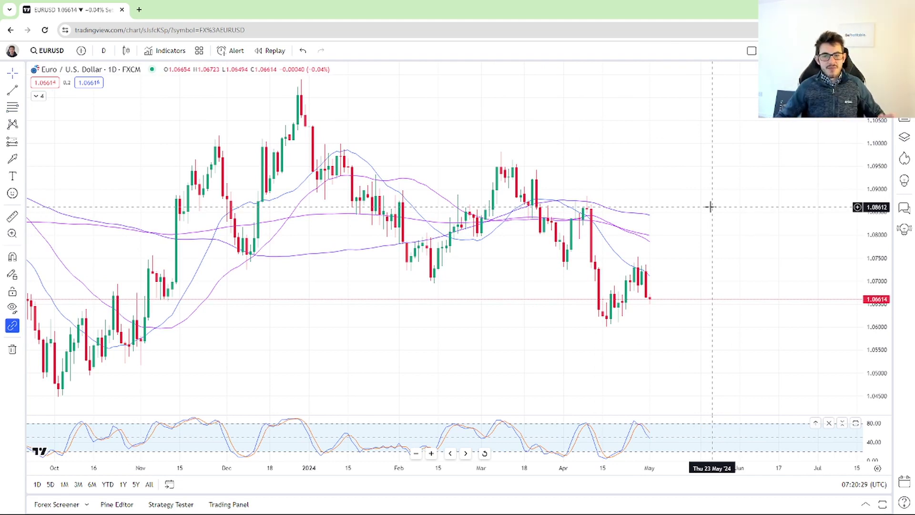
left_click_drag(549, 117, 553, 117)
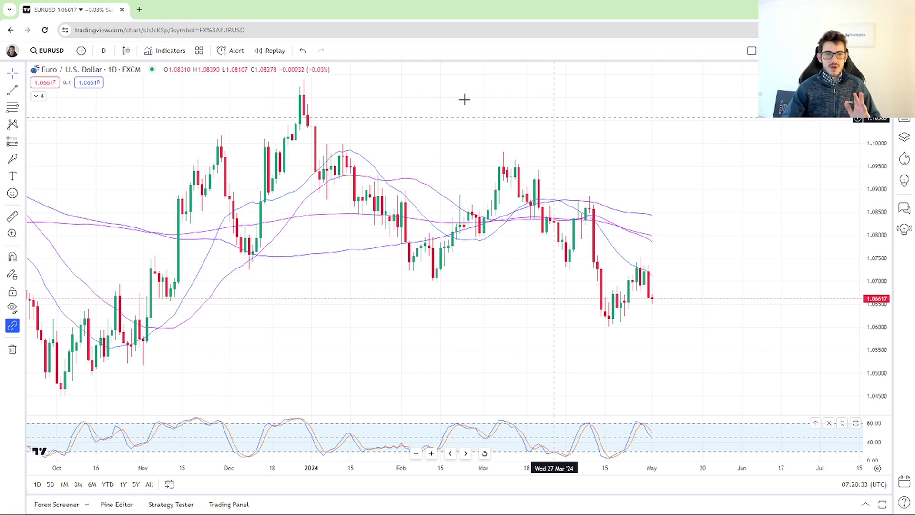
Draw a Fib retracement from the 28 December 2023 high at about 1.11373 to the February low, adjusting its end to about 1.06962
left_click(18, 108)
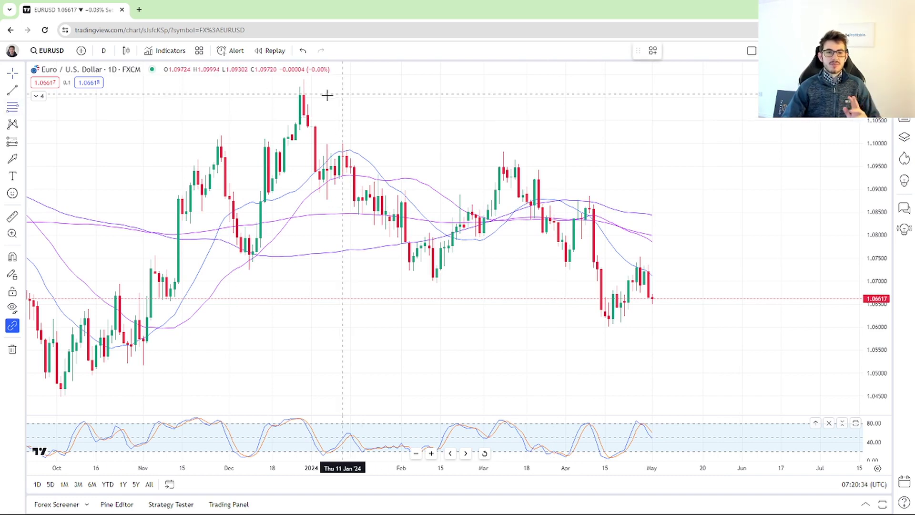
left_click(304, 80)
left_click(559, 275)
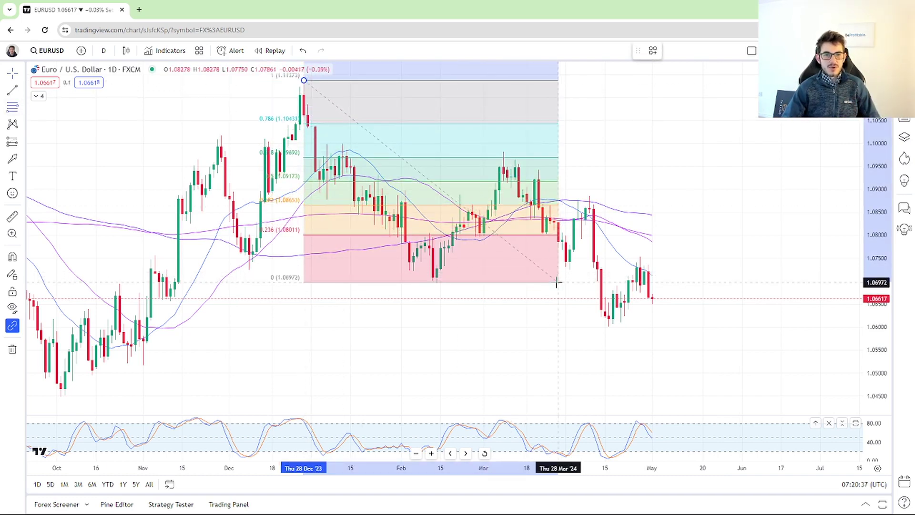
left_click(558, 281)
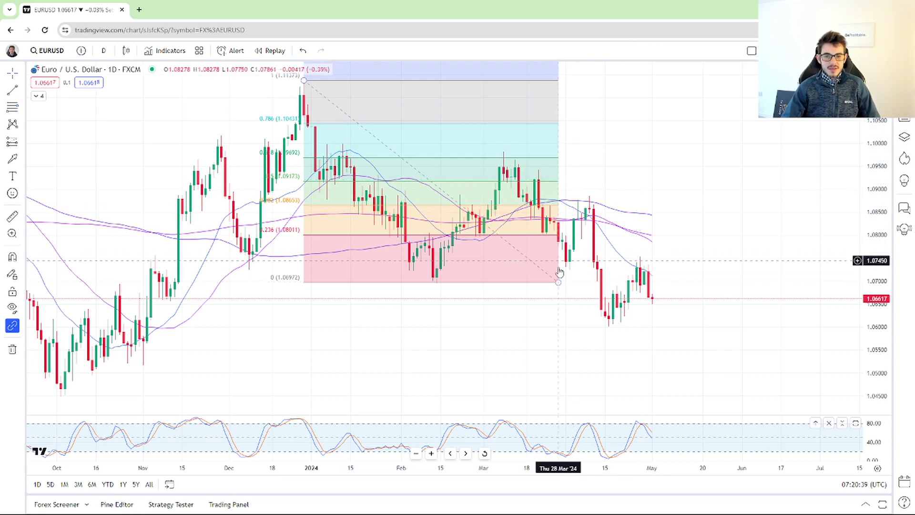
mouse_move(558, 282)
left_mouse_down()
mouse_move(484, 283)
mouse_move(535, 282)
left_mouse_up()
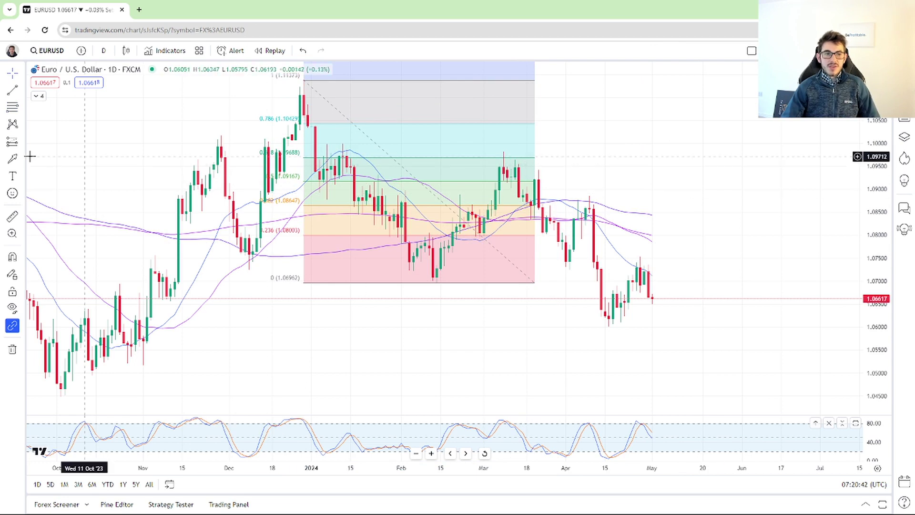
Place an arrow marker pointing at the mid-March high on the 0.618 level and shorten its tail
left_click(13, 158)
left_click(570, 130)
left_click(519, 159)
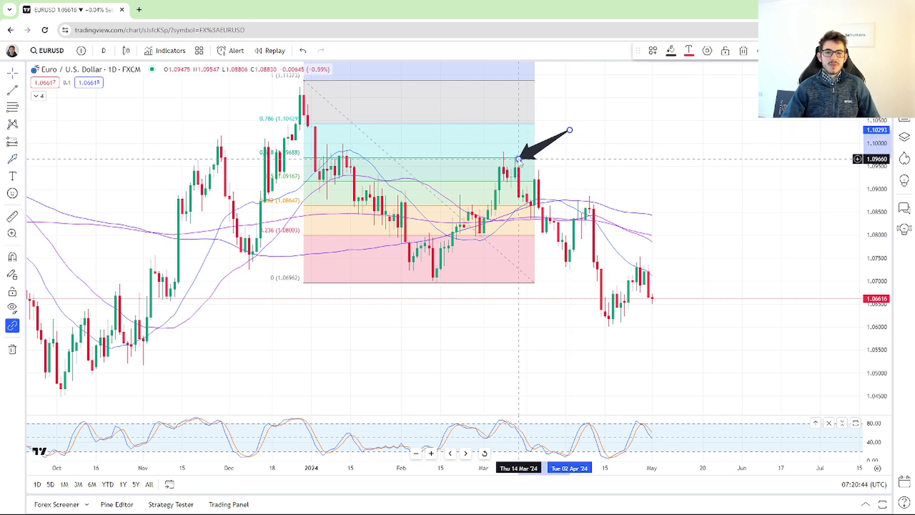
left_click_drag(570, 129, 546, 130)
left_click(582, 127)
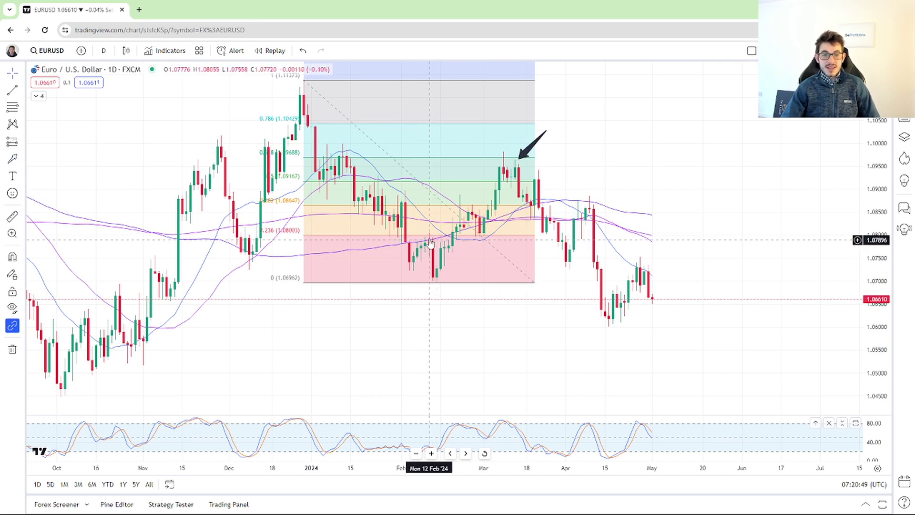
scroll(439, 238, "down", 3)
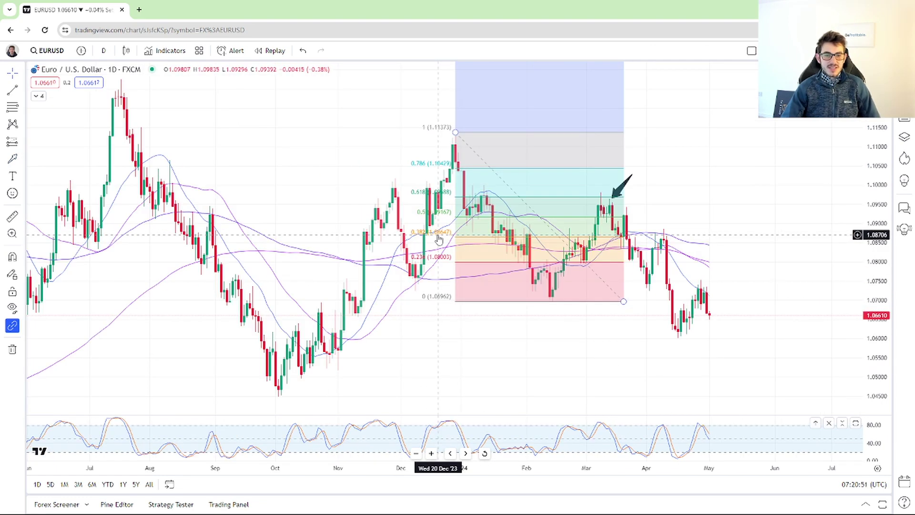
scroll(669, 177, "up", 1)
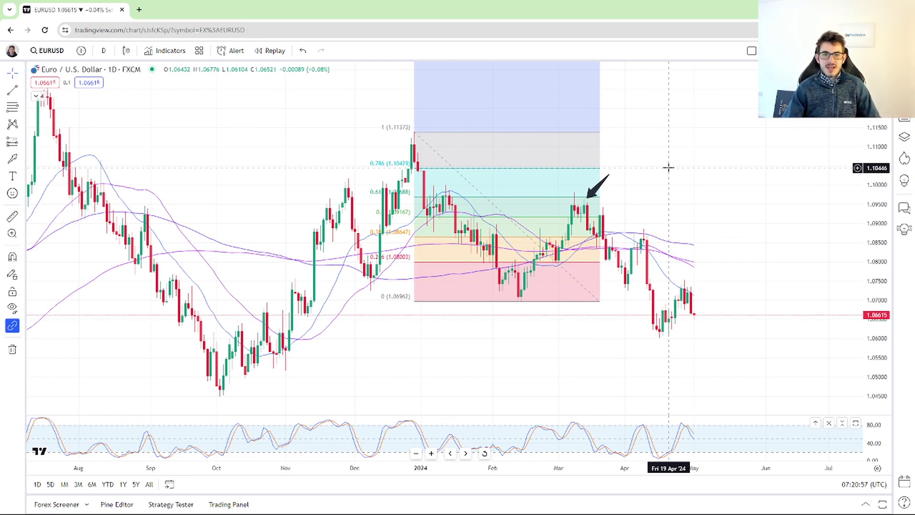
scroll(668, 167, "down", 2)
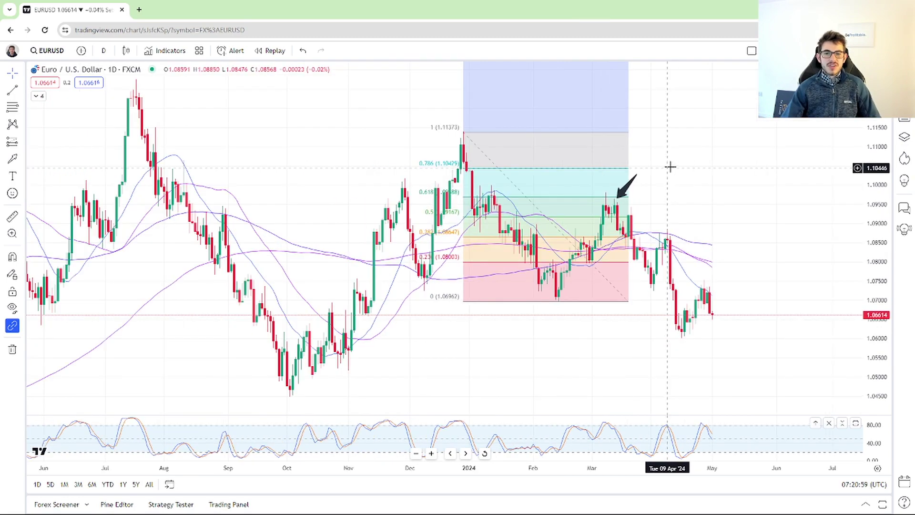
left_click_drag(697, 159, 650, 157)
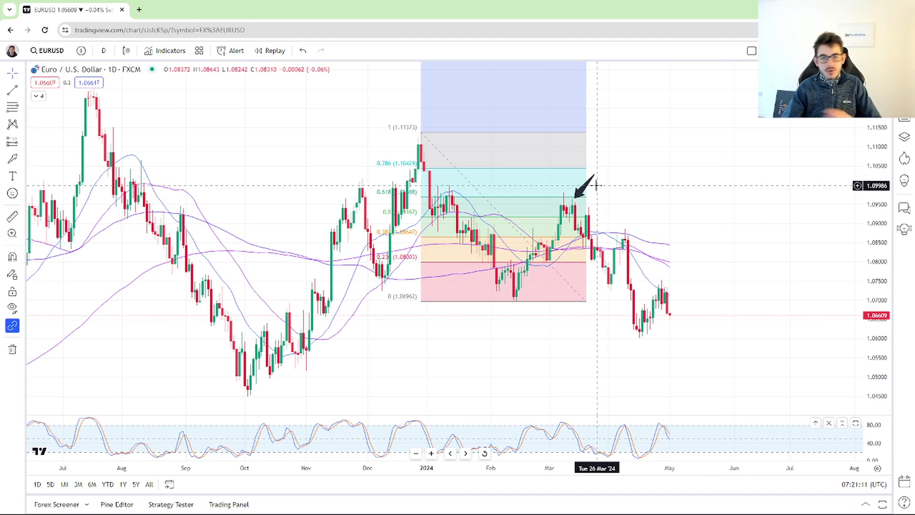
Shorten the existing arrow's tail and place a second arrow pointing at the early-March high on the 0.618 level
left_click(12, 159)
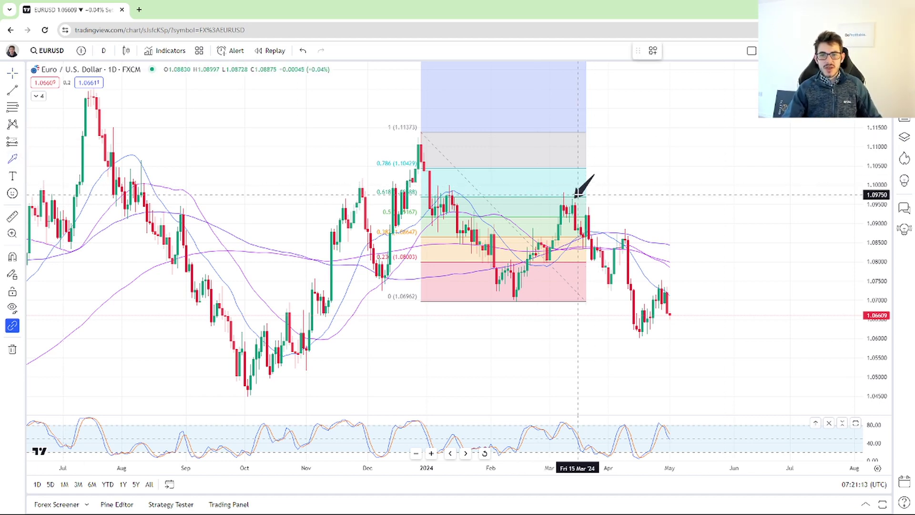
scroll(567, 193, "up", 4)
scroll(443, 168, "down", 2)
scroll(541, 169, "down", 3)
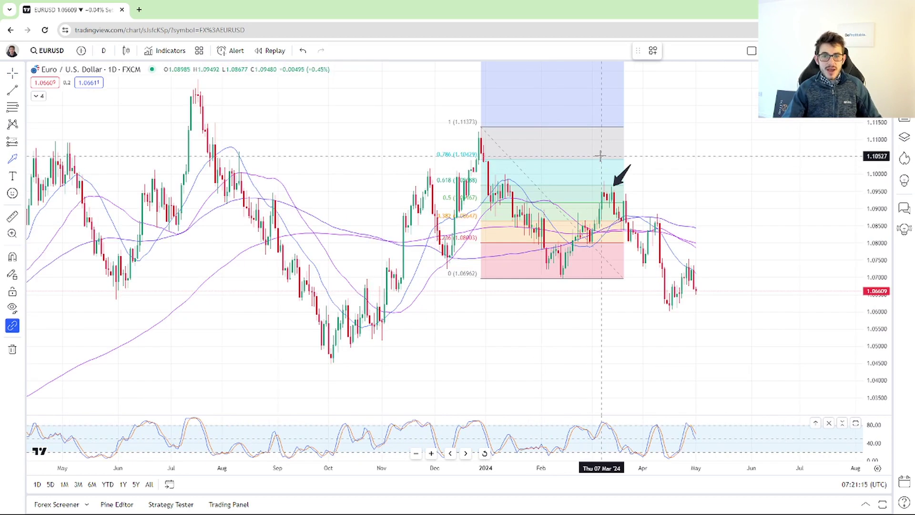
left_click_drag(632, 166, 635, 177)
left_click(13, 159)
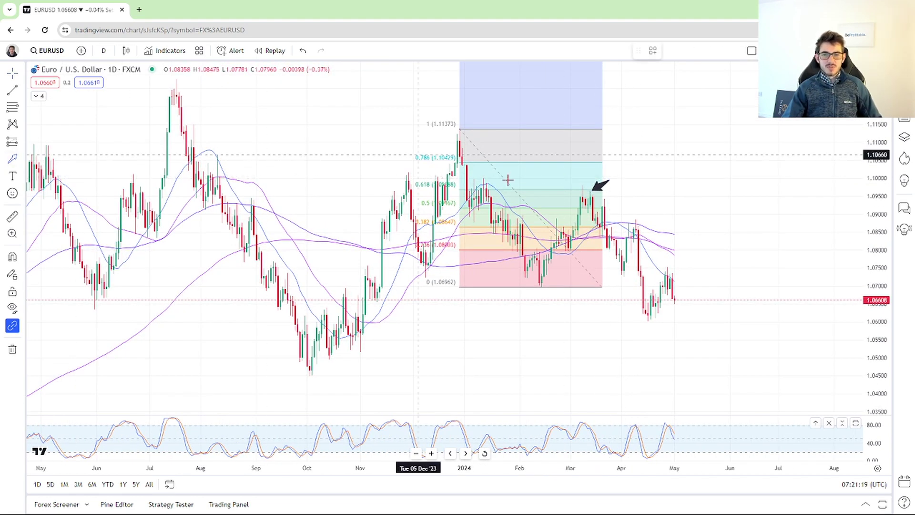
left_click_drag(555, 177, 579, 189)
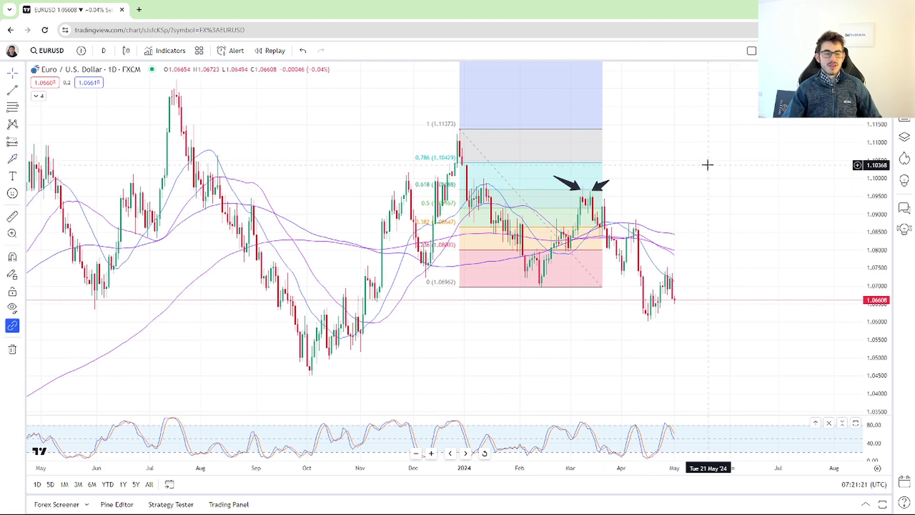
Remove all drawings, both arrows and the December-to-February Fib retracement, from the EURUSD chart
scroll(652, 167, "up", 3)
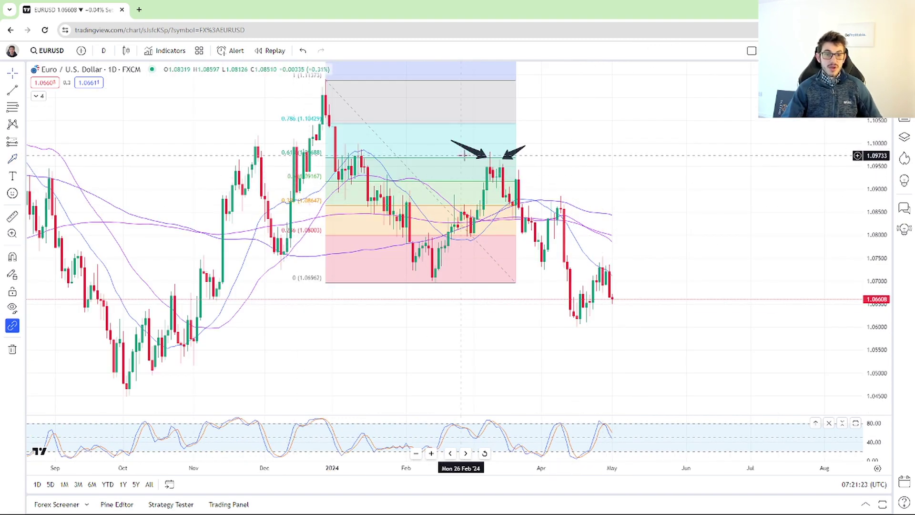
scroll(597, 180, "down", 2)
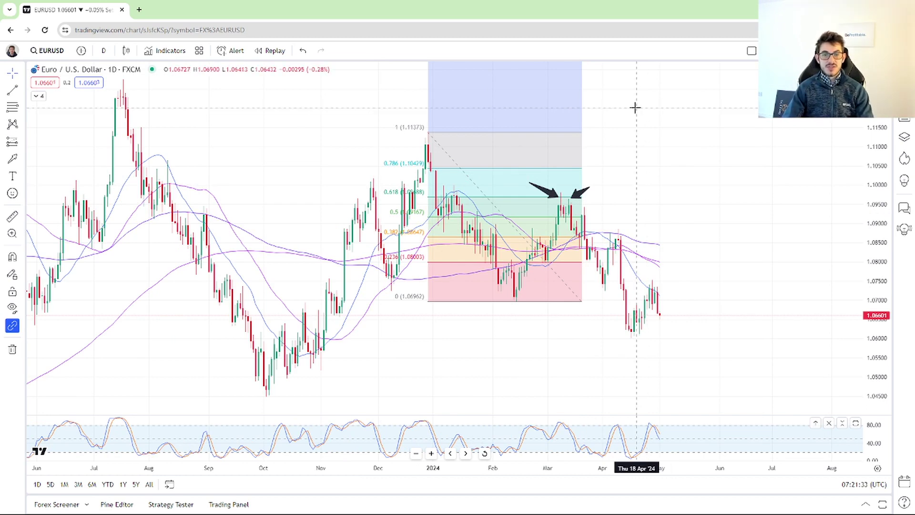
scroll(632, 107, "up", 2)
right_click(617, 123)
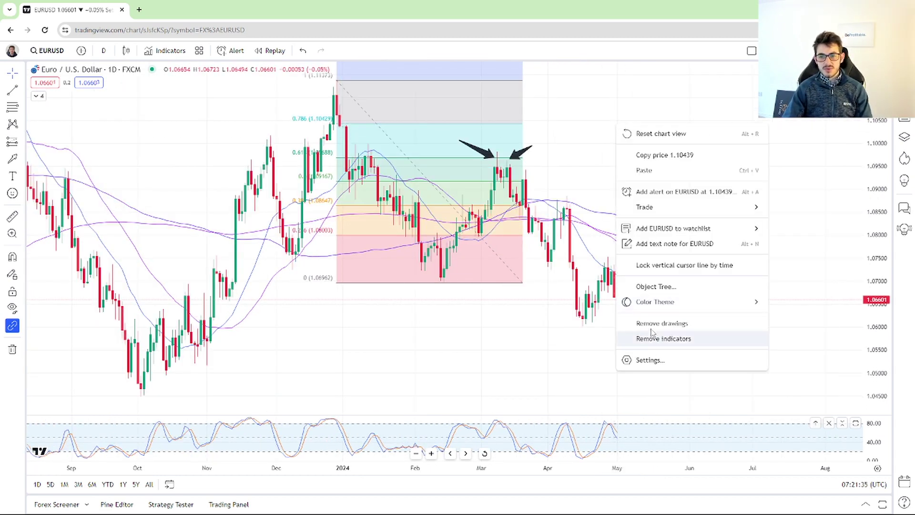
left_click(629, 314)
Draw a Fib retracement from the 9 April 2024 high at about 1.08840 down to the mid-April low at about 1.06049
key("alt+f")
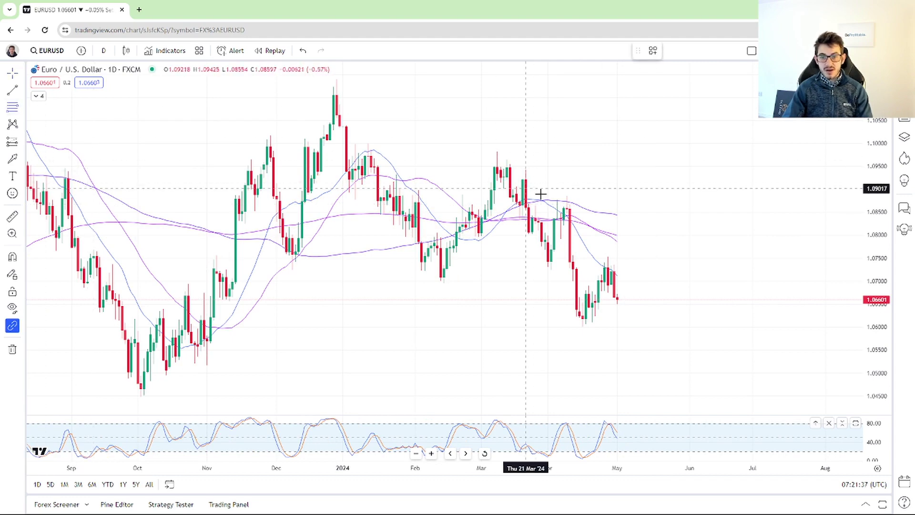
left_click(567, 196)
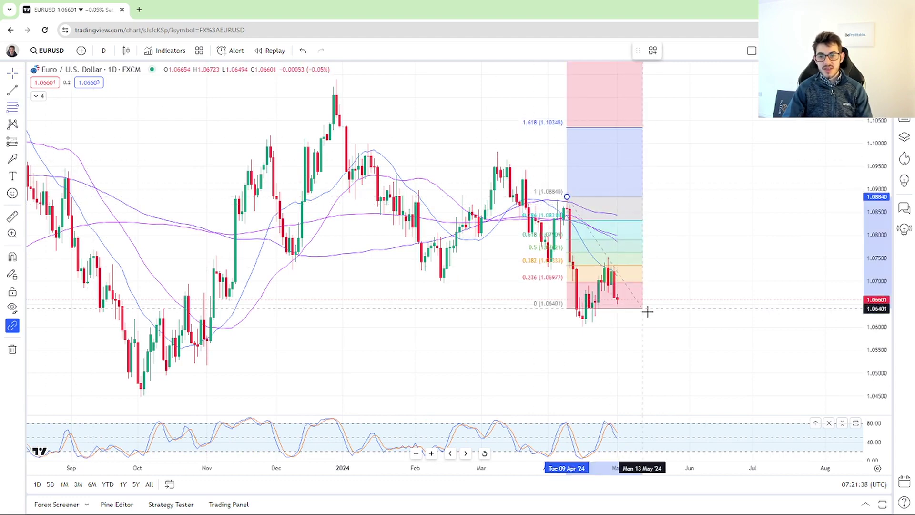
left_click(668, 325)
left_click(711, 289)
scroll(601, 268, "up", 3)
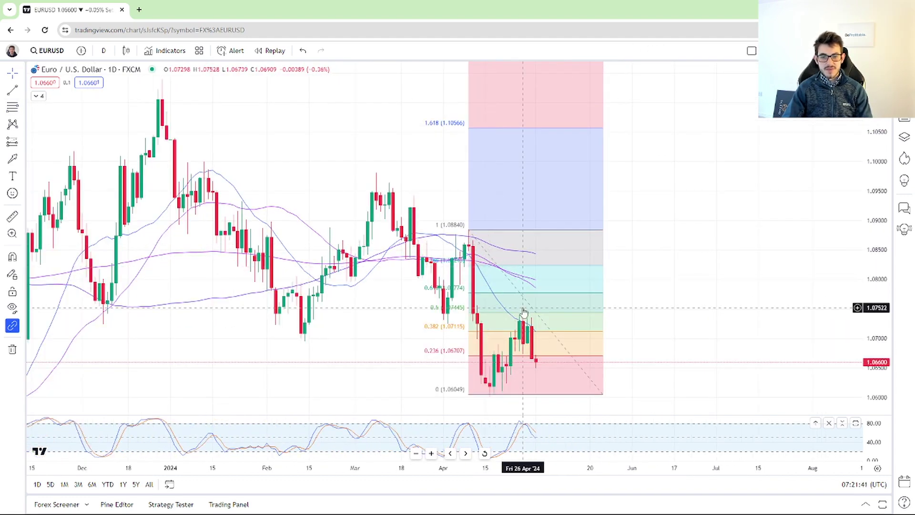
Remove the April Fib retracement by clearing all drawings from the chart
scroll(505, 299, "down", 3)
right_click(496, 137)
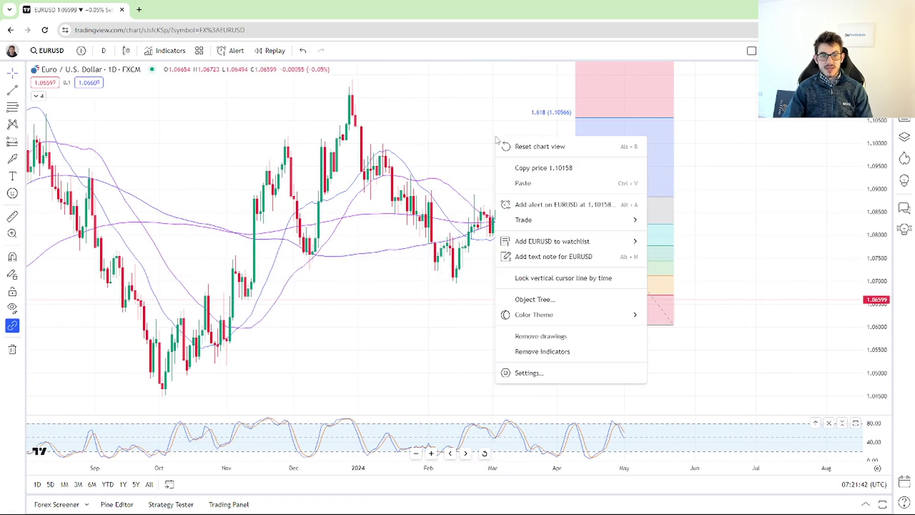
left_click(569, 335)
scroll(223, 264, "down", 3)
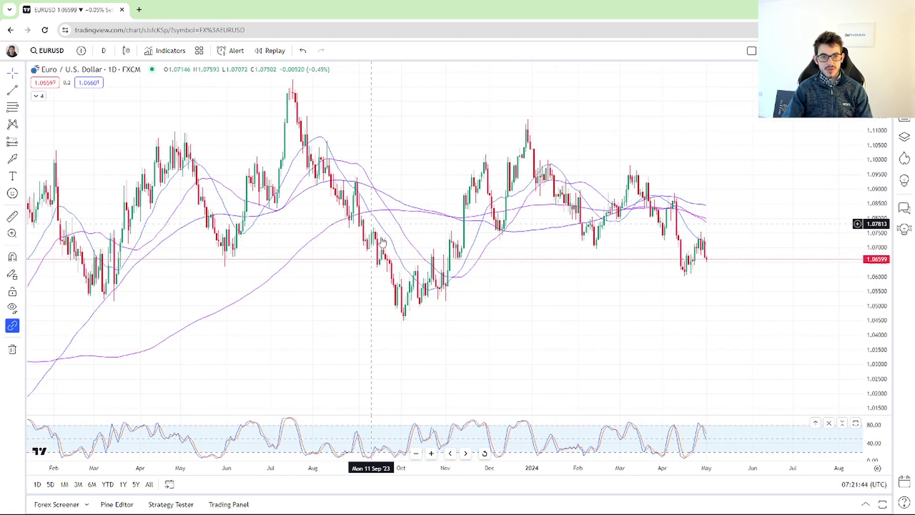
scroll(405, 135, "up", 4)
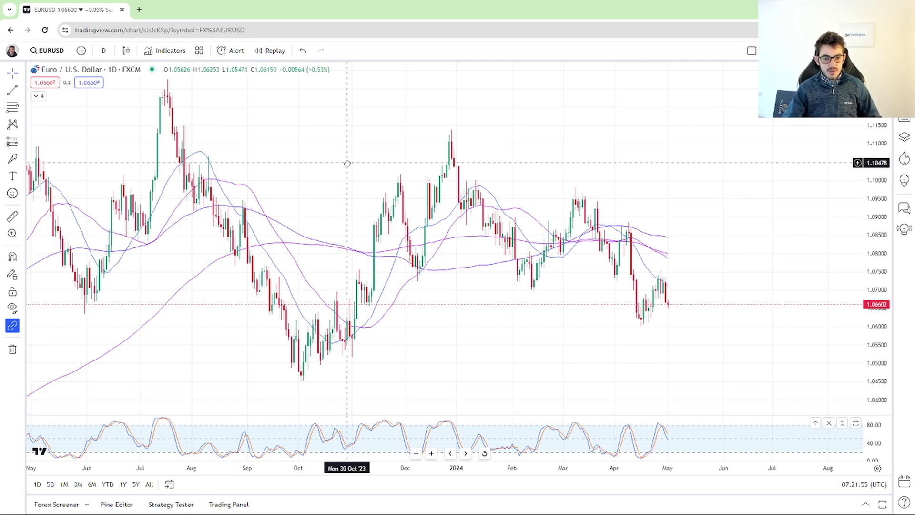
Place arrow markers at the 18 July 2023 high and the early-October 2023 low to mark the downtrend's extremes
left_click_drag(328, 165, 556, 167)
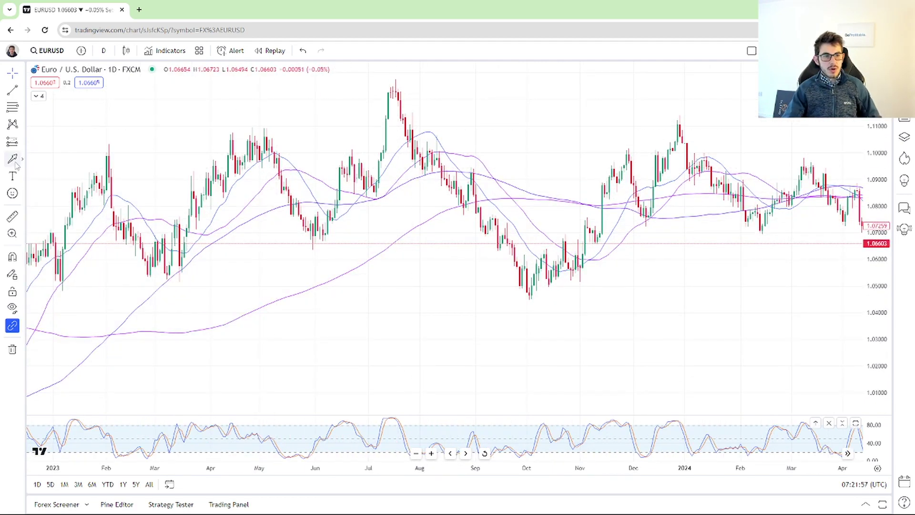
mouse_move(369, 79)
left_mouse_down()
mouse_move(408, 78)
mouse_move(396, 80)
left_mouse_up()
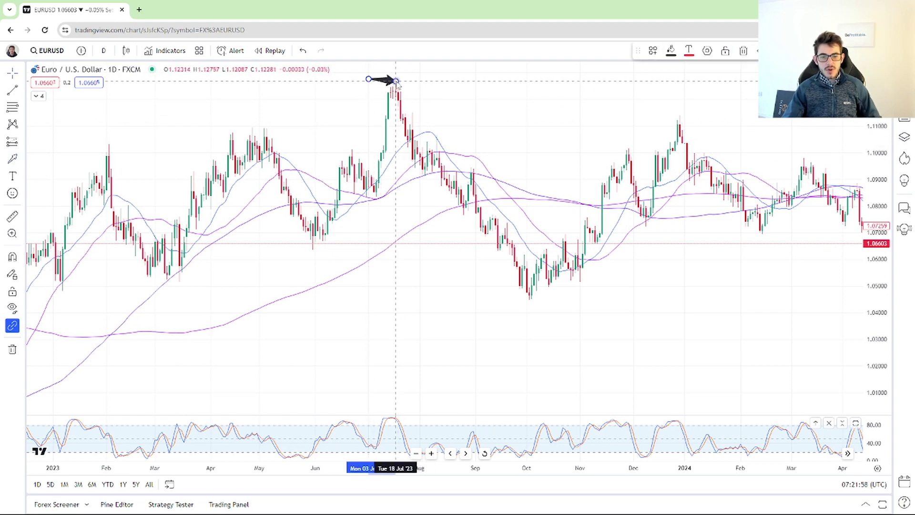
double_click(433, 93)
double_click(459, 106)
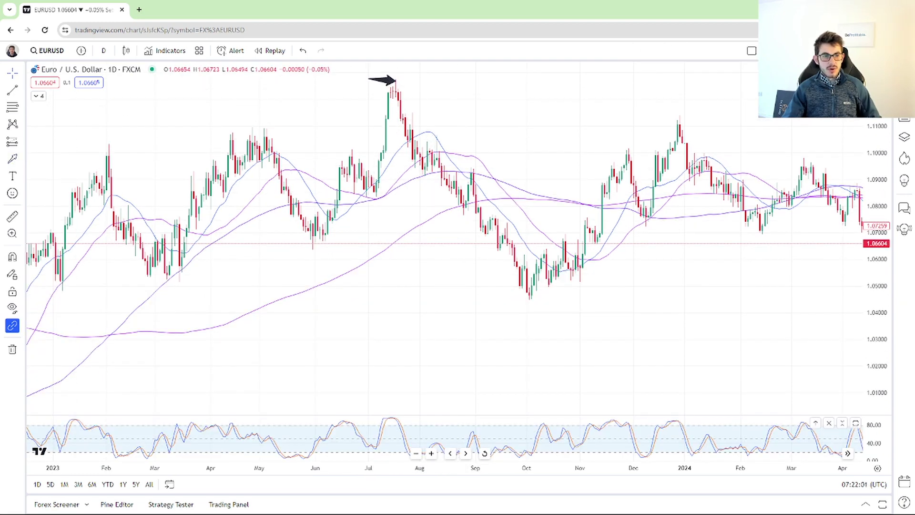
left_click_drag(541, 314, 535, 303)
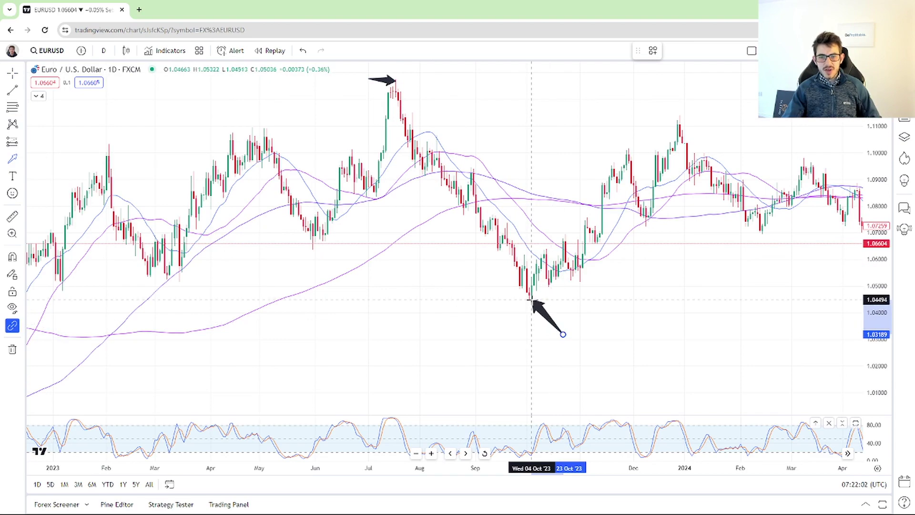
Place four arrow markers on the successive lower highs of the downtrend from 27 July to the end of August 2023
scroll(477, 143, "up", 3)
left_click_drag(388, 98, 499, 102)
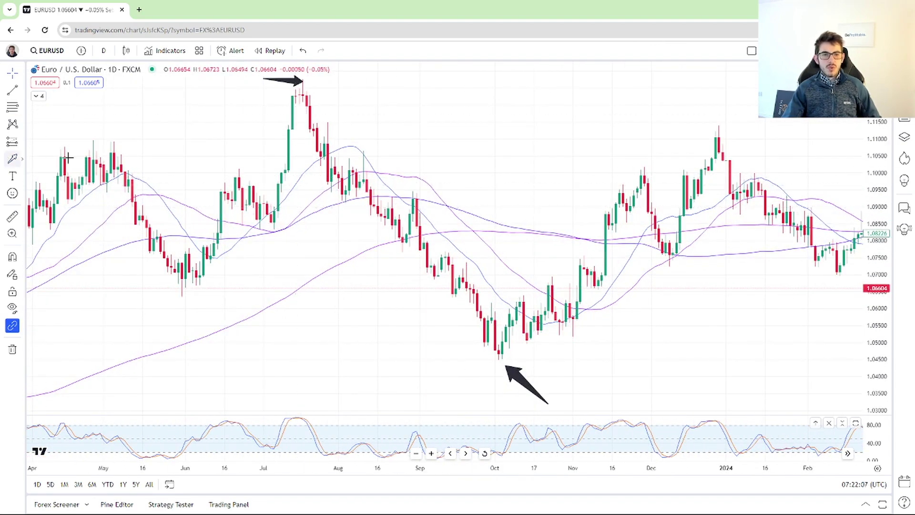
left_click_drag(345, 101, 320, 122)
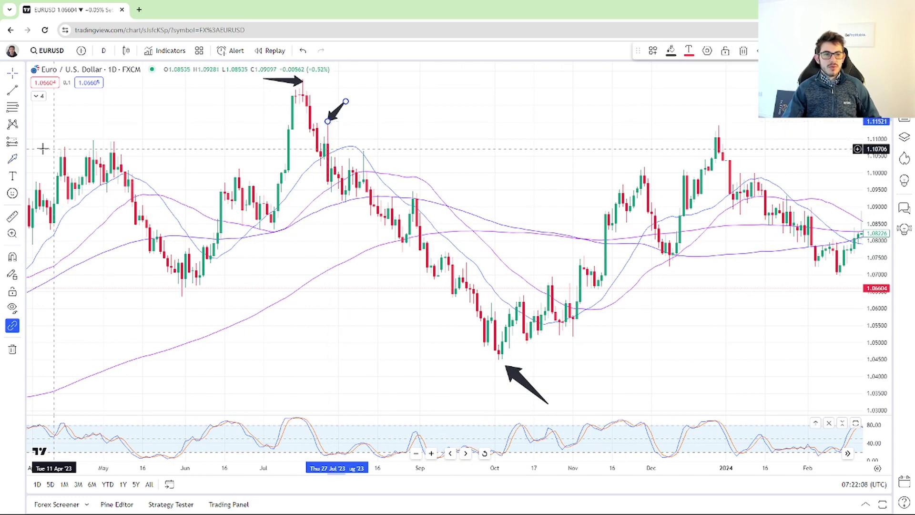
mouse_move(399, 128)
left_mouse_down()
mouse_move(358, 148)
mouse_move(396, 193)
left_mouse_up()
left_click(12, 161)
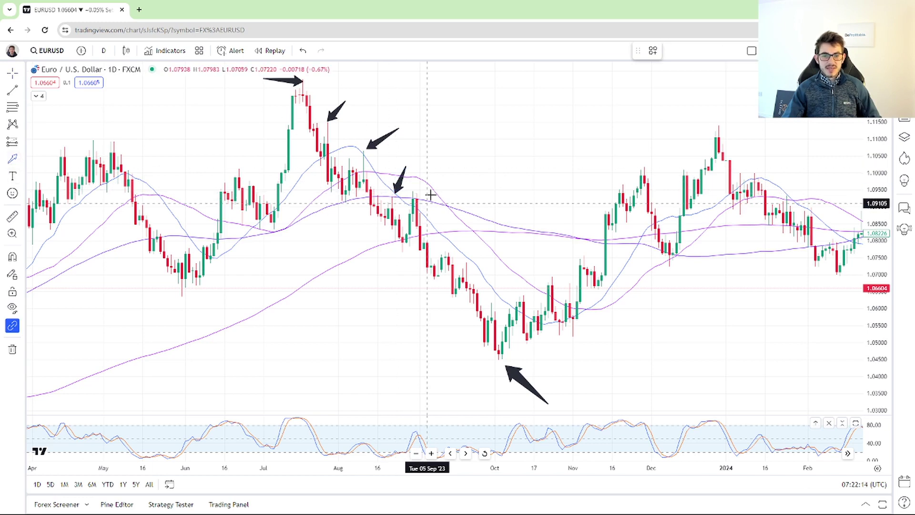
left_click_drag(447, 178, 419, 195)
Draw a Fib retracement from the 30 August 2023 high at about 1.09475 down to about 1.06900
scroll(505, 196, "up", 2)
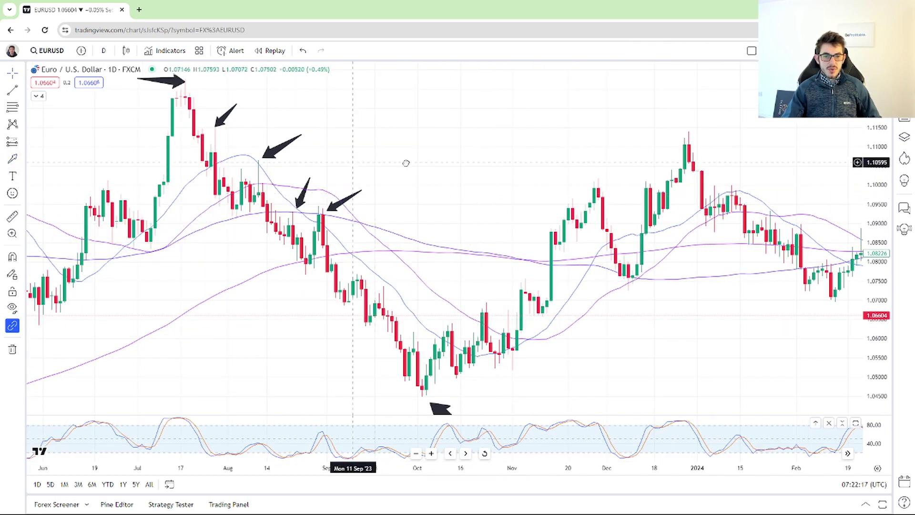
left_click_drag(367, 162, 500, 165)
left_click(13, 107)
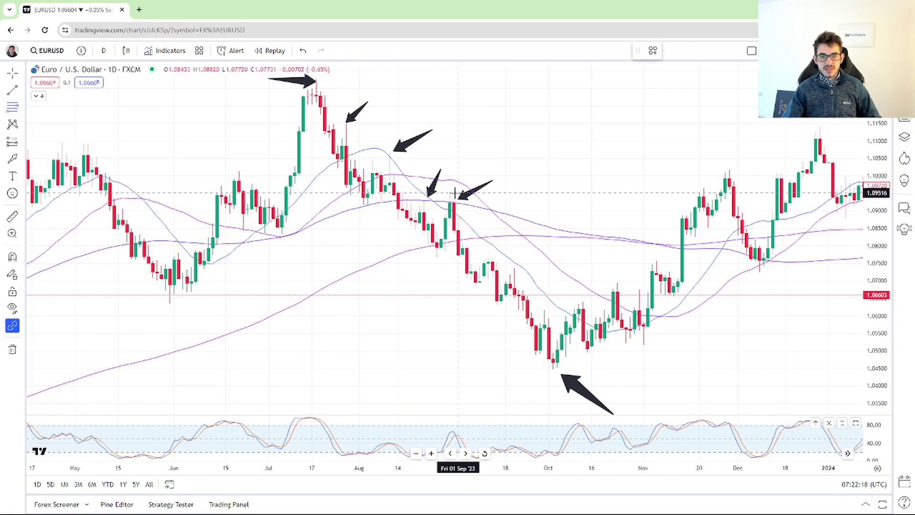
left_click(536, 283)
scroll(561, 258, "up", 2)
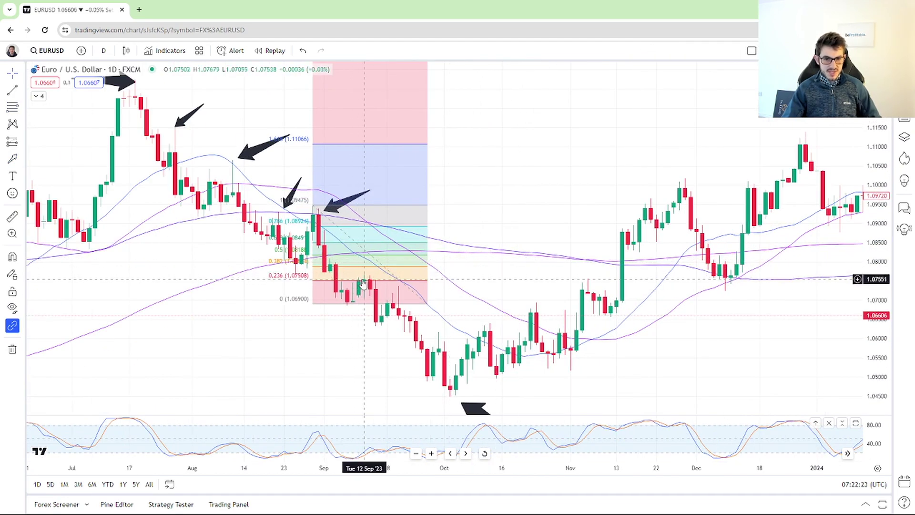
Remove all arrows and the August–September Fib retracement from the chart
scroll(592, 119, "down", 2)
right_click(593, 118)
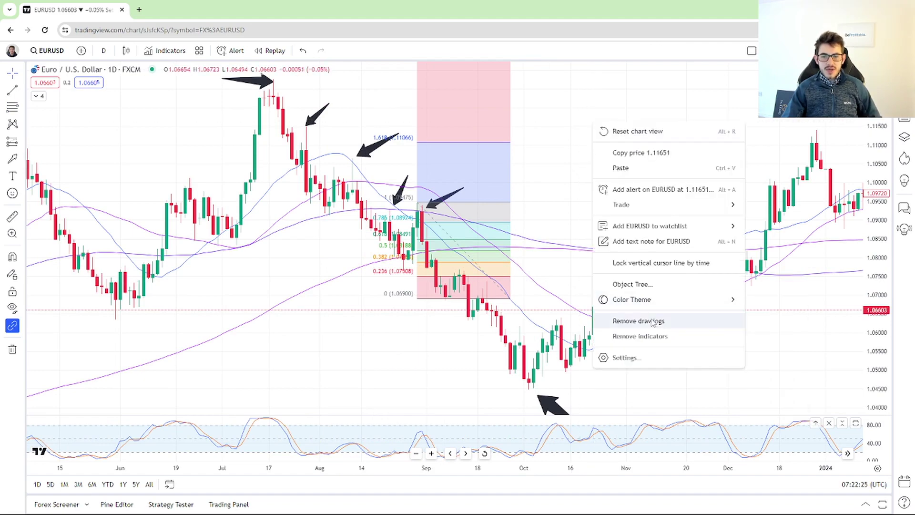
left_click(604, 317)
Draw a narrow ellipse around the downtrend from the July 2023 high to the October 2023 low at about 1.04444
scroll(572, 170, "down", 3)
left_click_drag(601, 160, 507, 170)
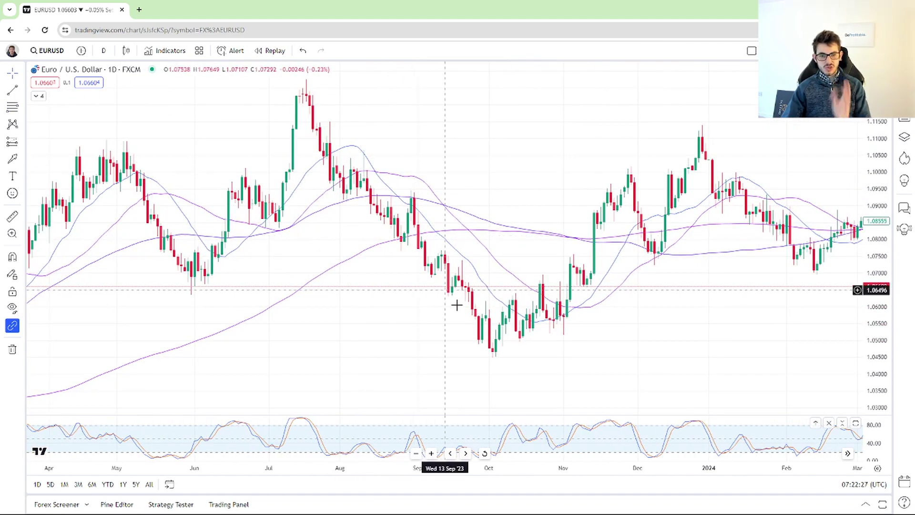
left_click_drag(466, 132, 314, 145)
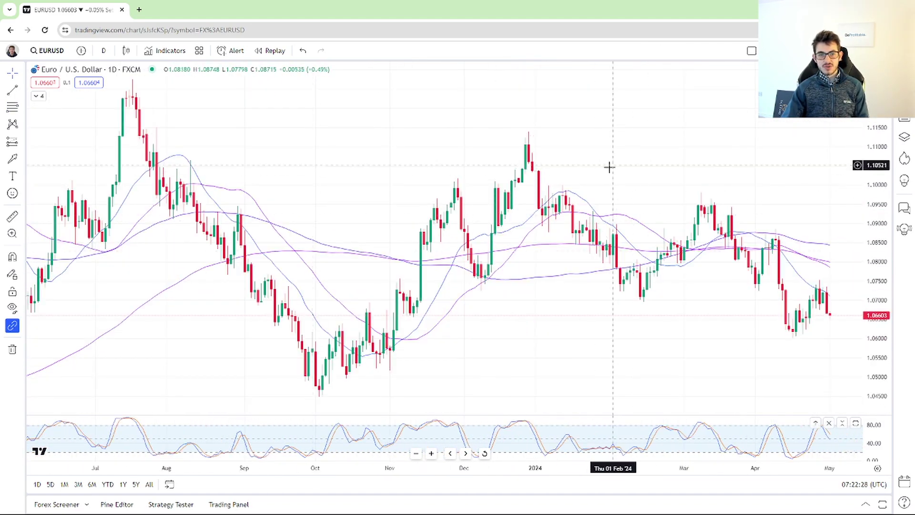
scroll(609, 167, "down", 1)
scroll(661, 142, "right", 2)
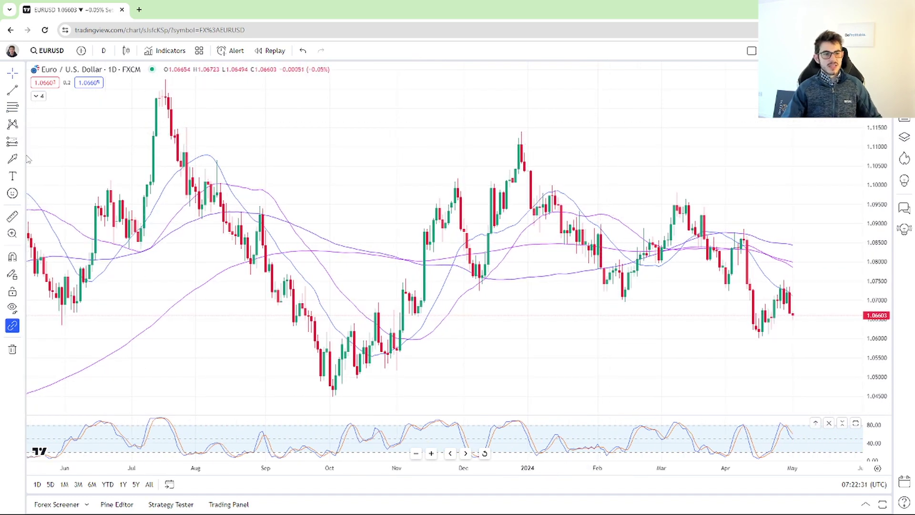
left_click(22, 159)
left_click(48, 397)
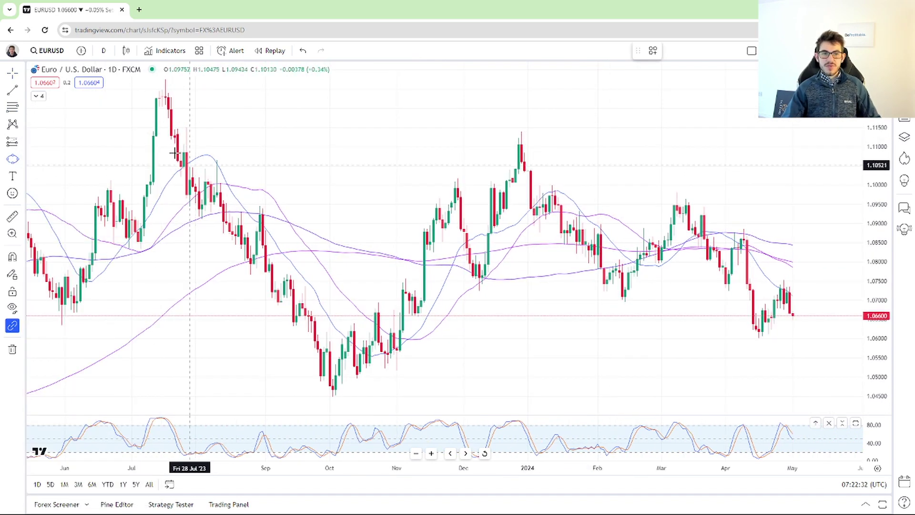
left_click(153, 83)
left_click(348, 399)
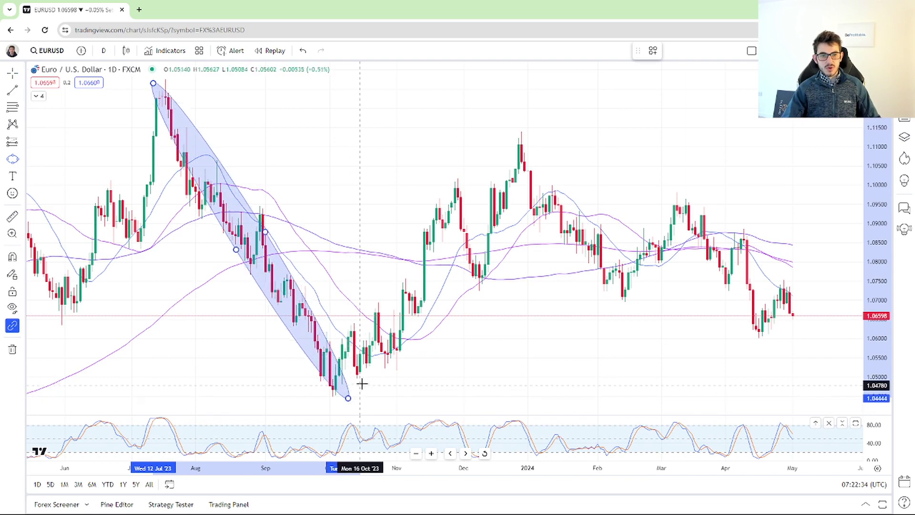
left_click(362, 384)
Draw a wider ellipse around the decline from 18 December 2023 at about 1.10434 to early May 2024
left_click(12, 159)
left_click(498, 169)
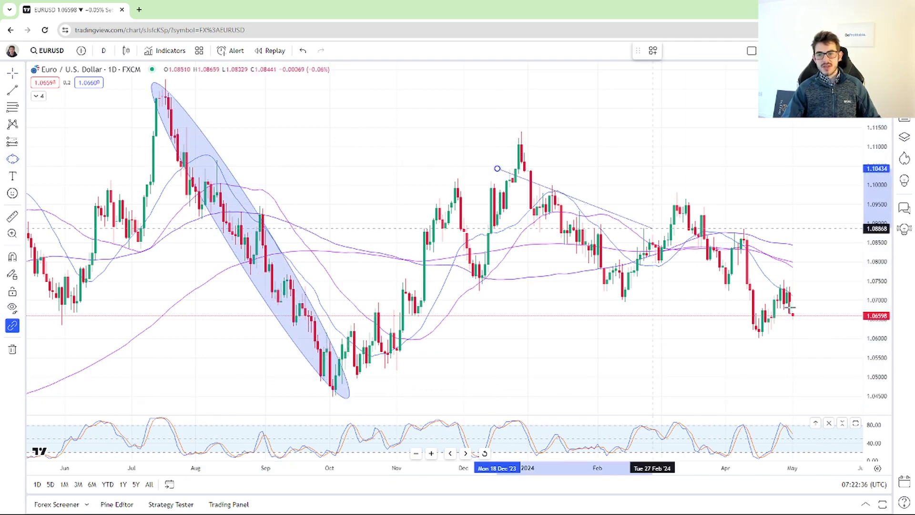
left_click(818, 322)
left_click(803, 257)
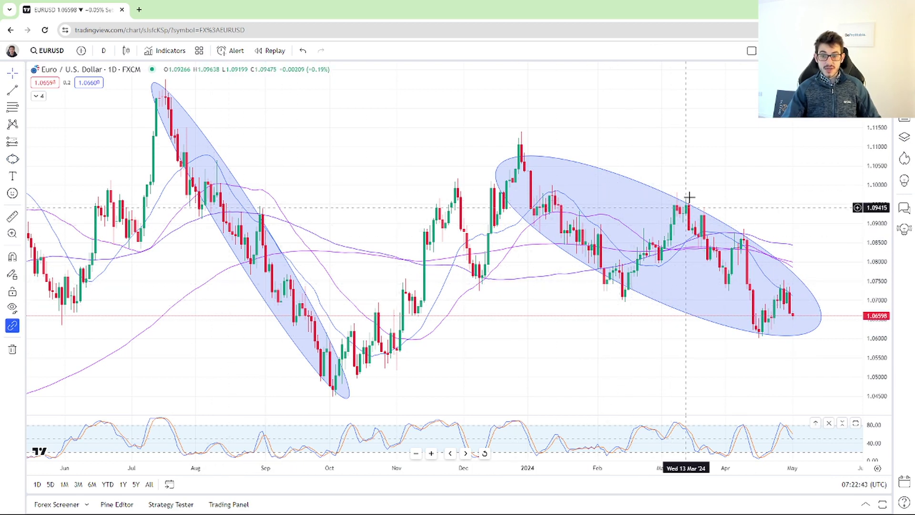
Remove the two downtrend ellipses from the chart
scroll(681, 160, "right", 2)
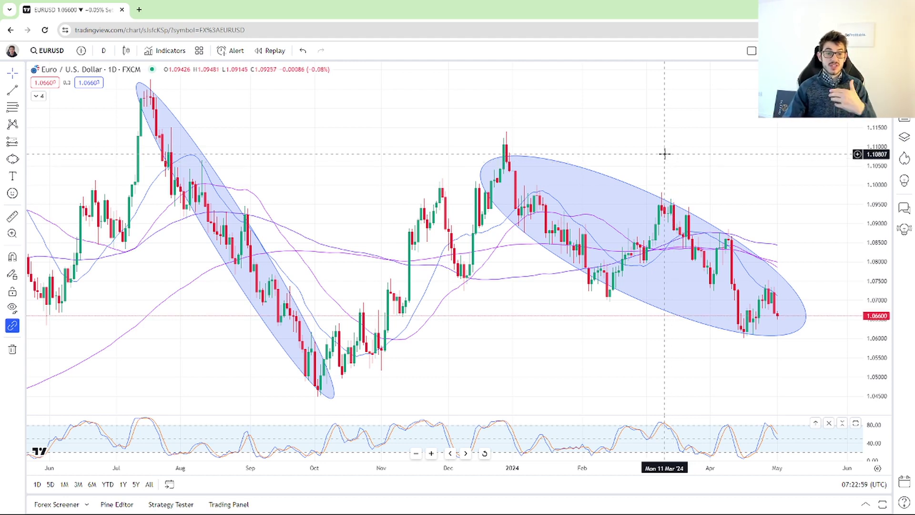
scroll(648, 136, "down", 3)
left_click_drag(698, 118, 682, 119)
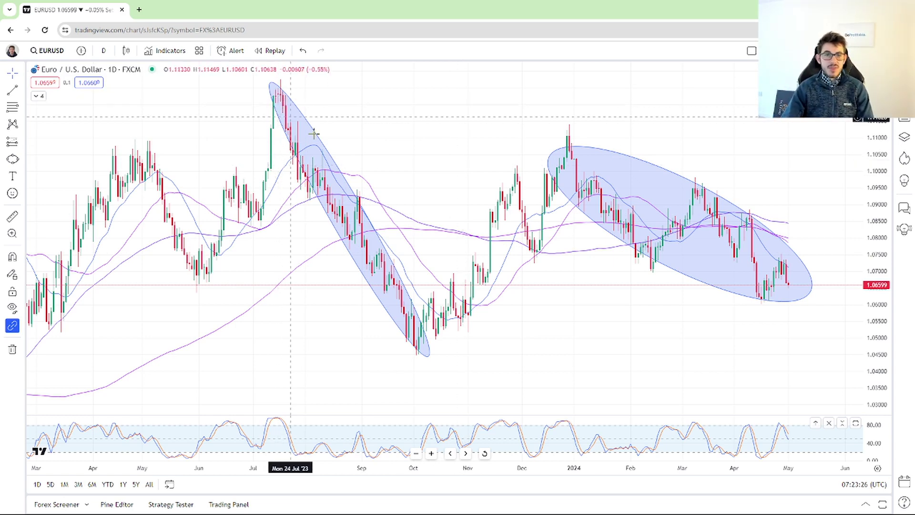
right_click(374, 116)
left_click(424, 312)
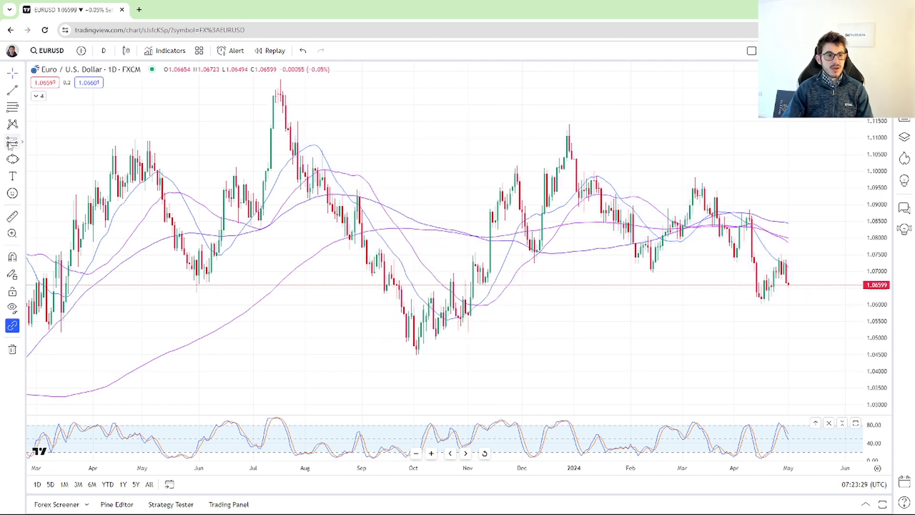
Draw a Fib retracement from the 18 July 2023 high at 1.12758 down to 1.04550, and circle the late December 2023 high with a small ellipse
left_click(12, 109)
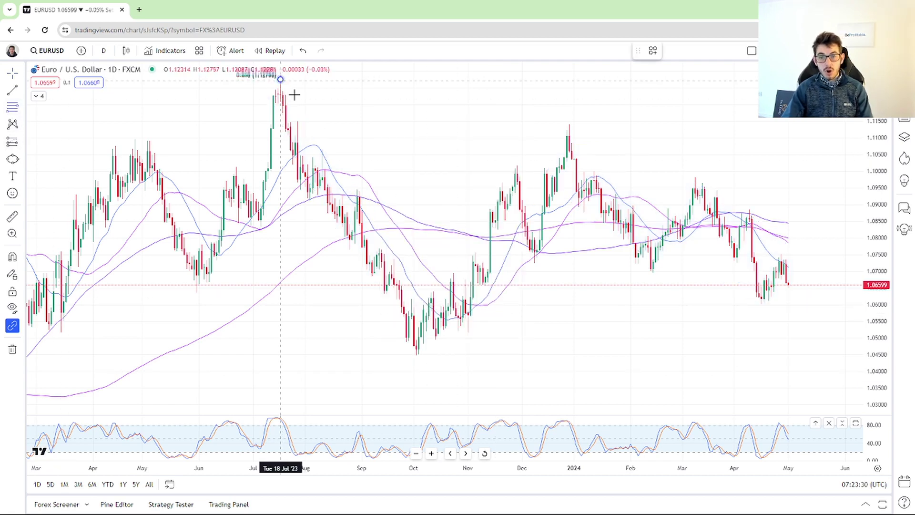
left_click(658, 353)
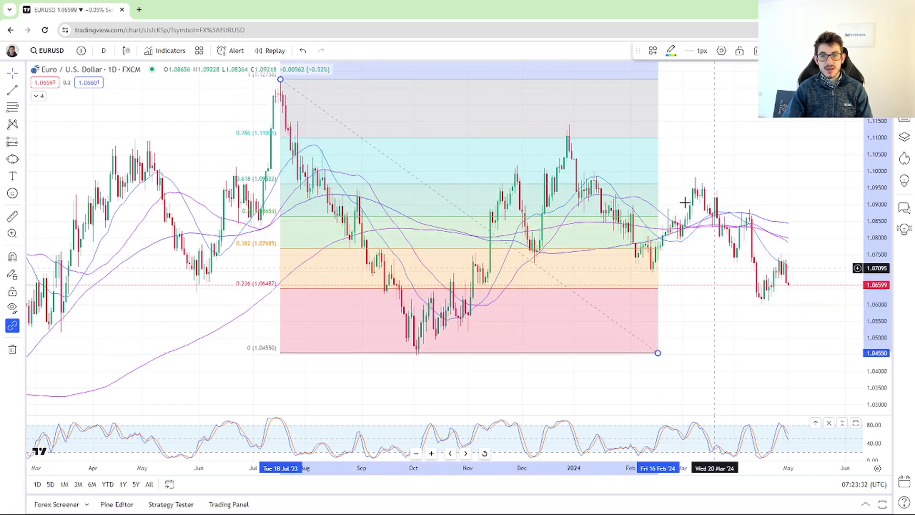
left_click(12, 159)
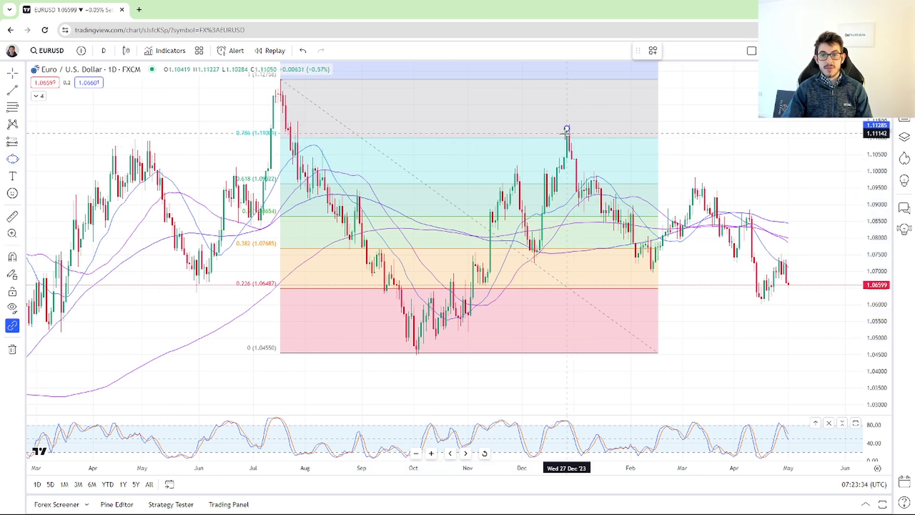
left_click_drag(567, 134, 602, 136)
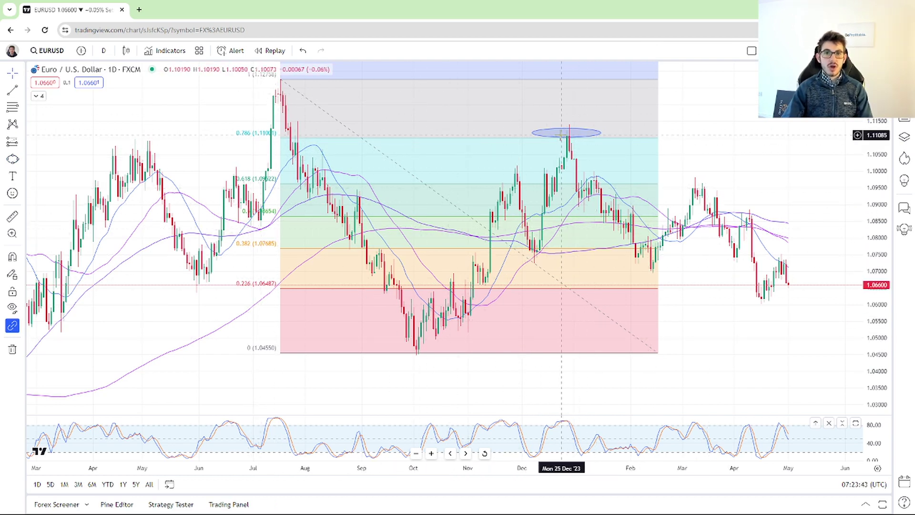
Draw a descending trend line over the December 2023 and March 2024 highs, from 6 October 2023 to 10 May 2024 at about 1.08668
left_click(13, 91)
left_click(269, 86)
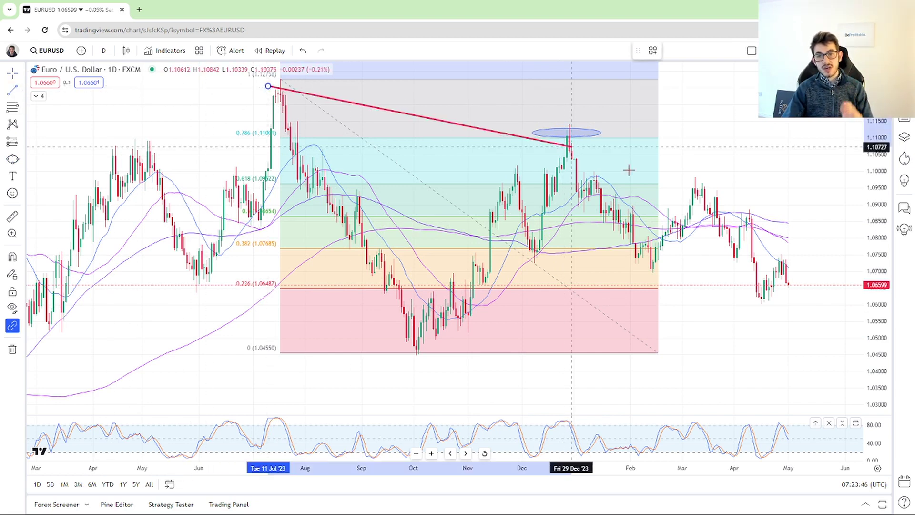
left_click(806, 202)
left_click_drag(269, 86, 317, 66)
left_click_drag(806, 201, 807, 215)
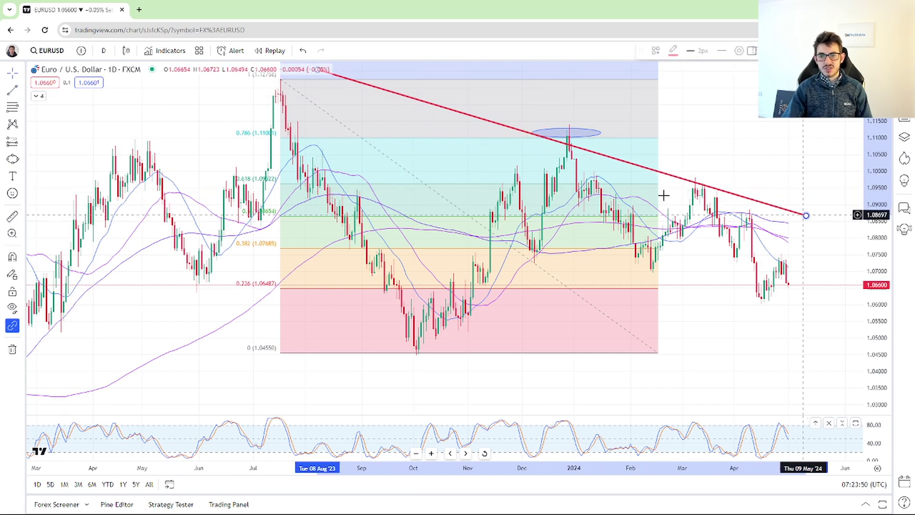
scroll(335, 96, "down", 1)
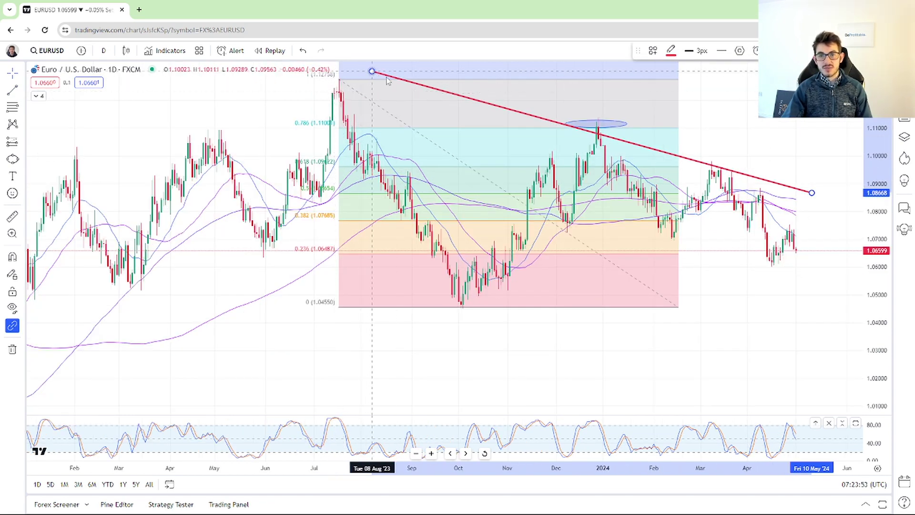
left_click_drag(372, 71, 469, 81)
scroll(438, 206, "down", 2)
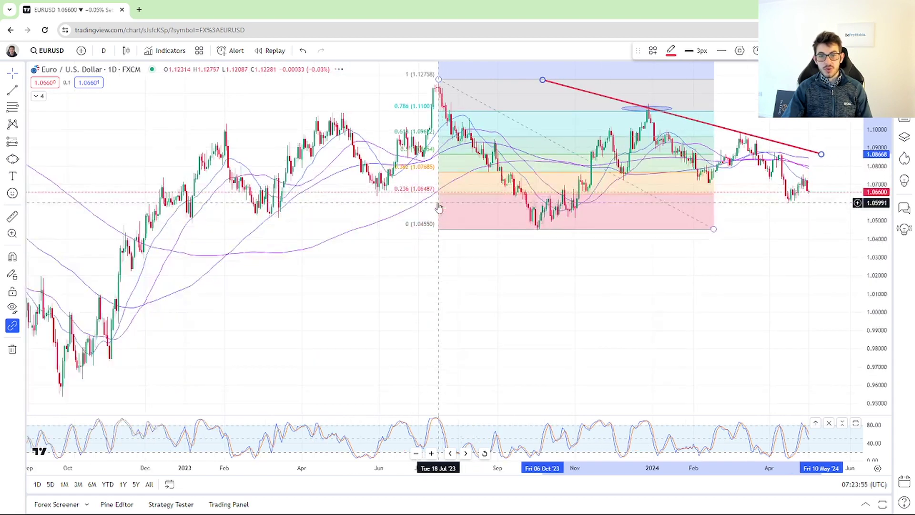
Draw a long flat ellipse starting at 13 December 2022 and place it as a support zone at about 1.05447 to 1.05888
scroll(483, 212, "up", 2)
left_click(13, 90)
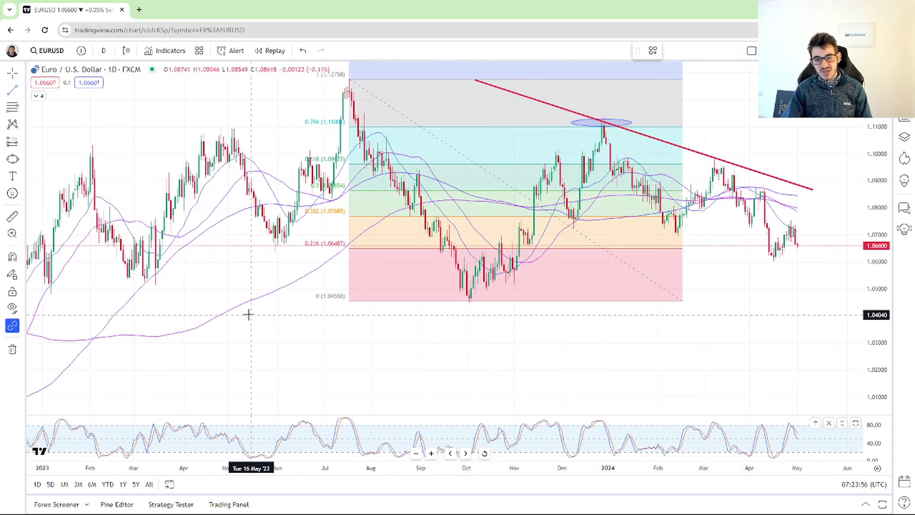
scroll(152, 274, "down", 1)
left_click(13, 159)
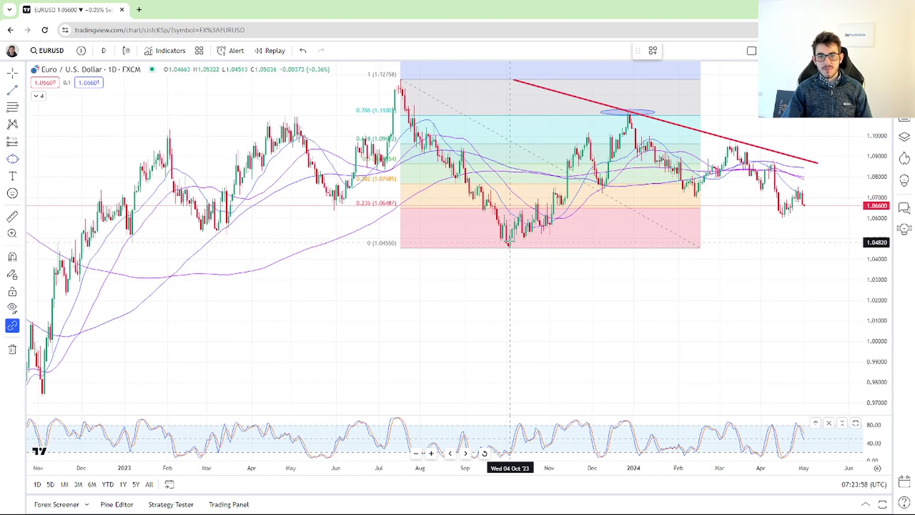
left_click_drag(508, 248, 98, 244)
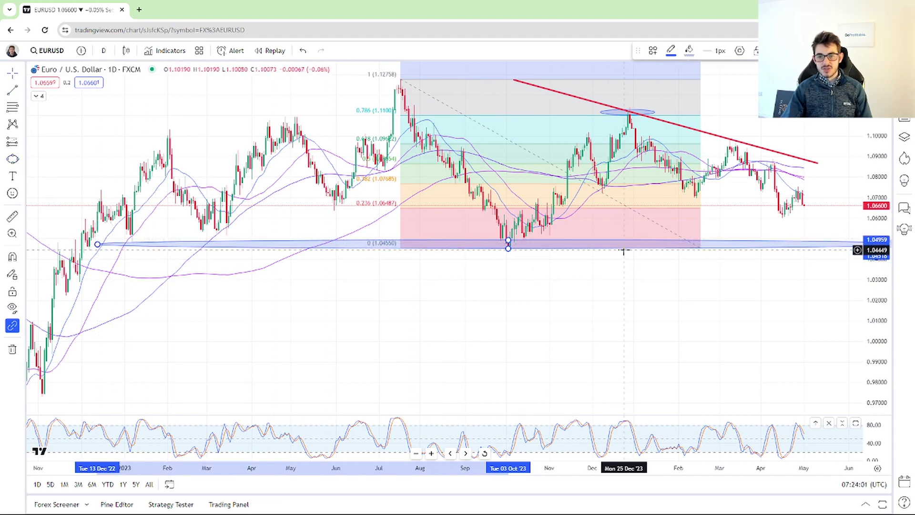
left_click_drag(735, 251, 734, 222)
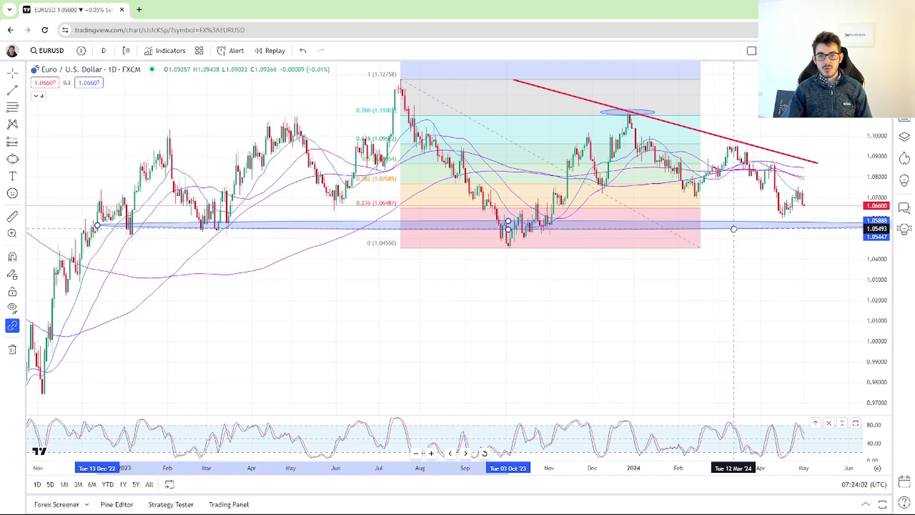
Draw a downward arrow marker from the latest candle at about 1.06551 through the support zone to about 1.04603
scroll(761, 273, "up", 2)
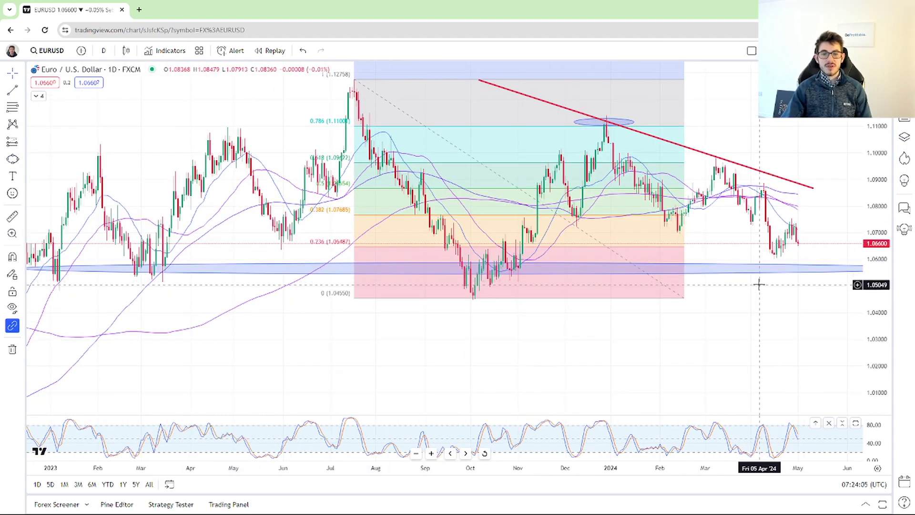
left_click_drag(768, 96, 752, 95)
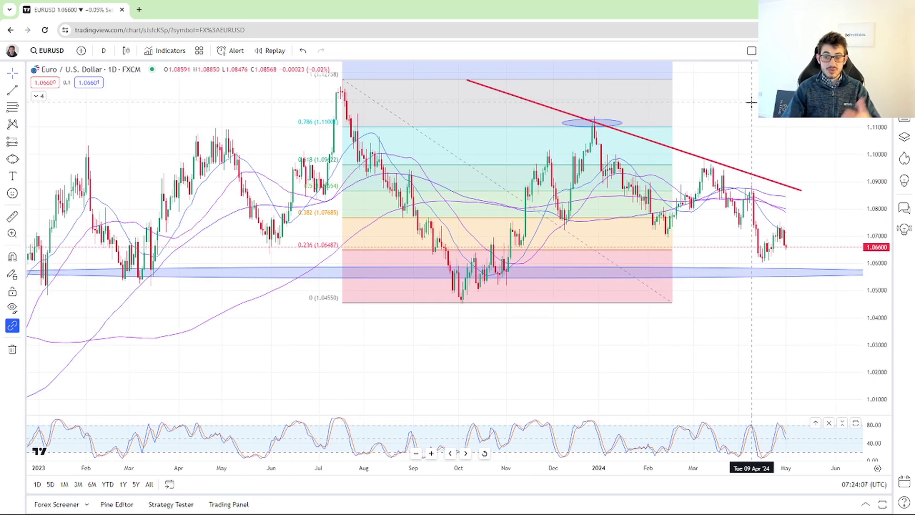
scroll(752, 102, "down", 2)
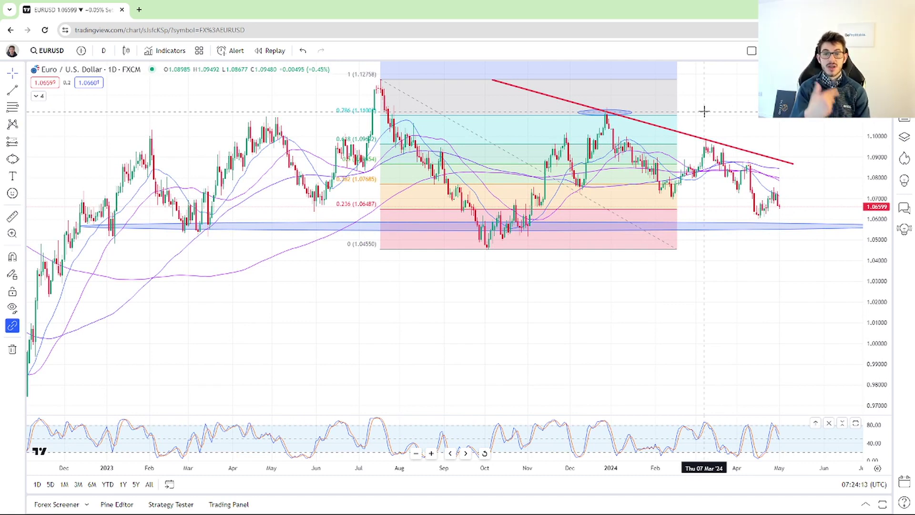
left_click_drag(704, 112, 697, 113)
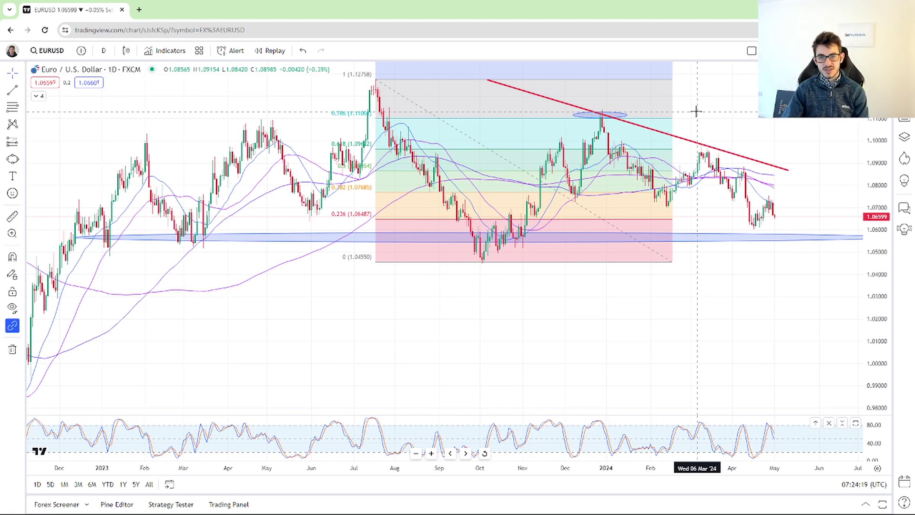
left_click(22, 160)
left_click(65, 227)
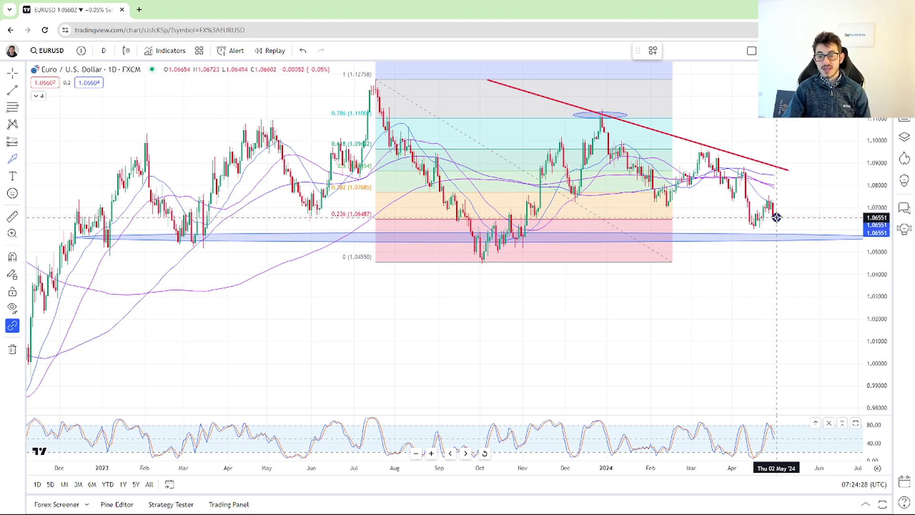
left_click_drag(776, 217, 804, 261)
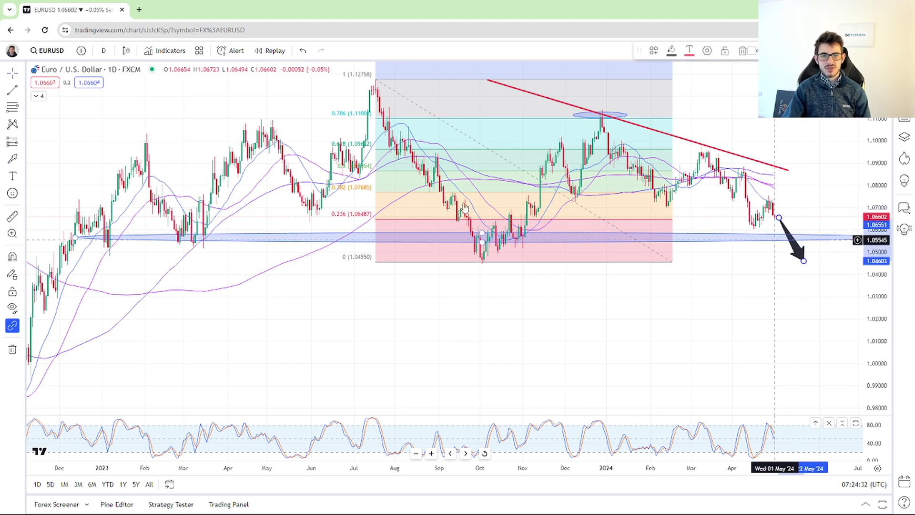
Add arrow markers pointing at the July 2023 high and the October 2023 low
left_click_drag(333, 86, 368, 85)
left_click(12, 159)
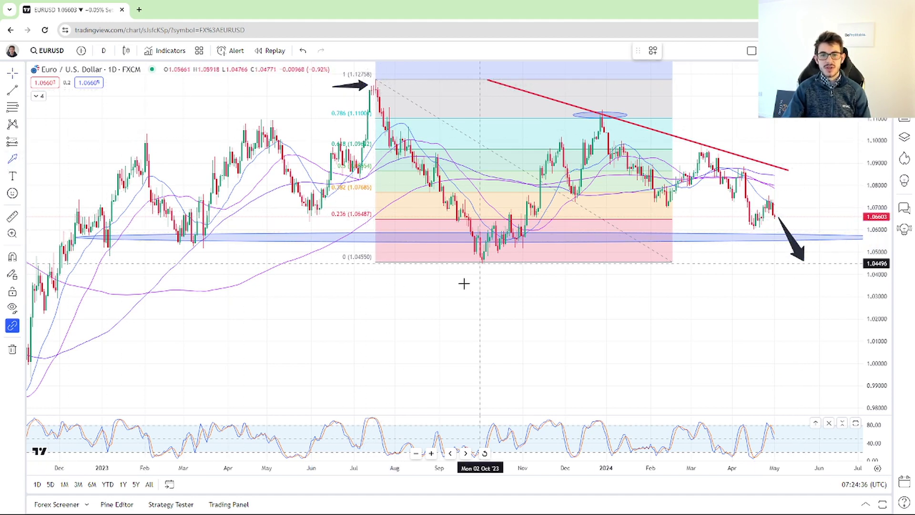
left_click_drag(461, 299, 482, 269)
left_click(481, 268)
left_click(572, 280)
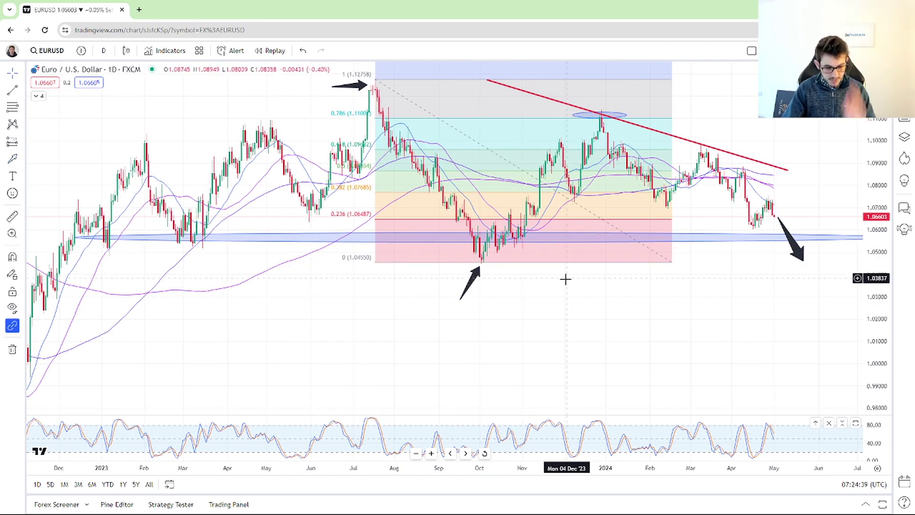
Remove all arrows, ellipses, the trend line and the July–October Fib retracement from the chart
left_click_drag(750, 136, 716, 132)
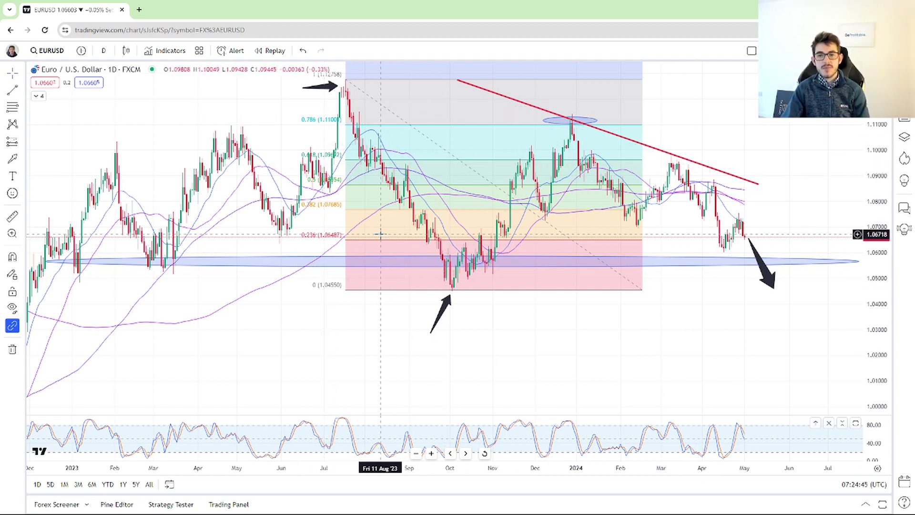
right_click(700, 129)
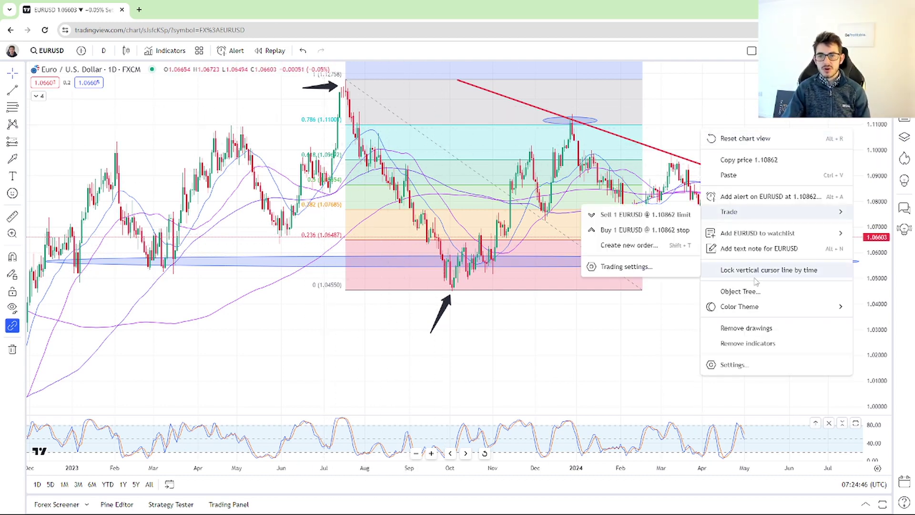
left_click(744, 329)
Draw a Fib retracement from the 27 December 2023 high at 1.11414 down to the February 2024 low at 1.06952
scroll(658, 164, "up", 3)
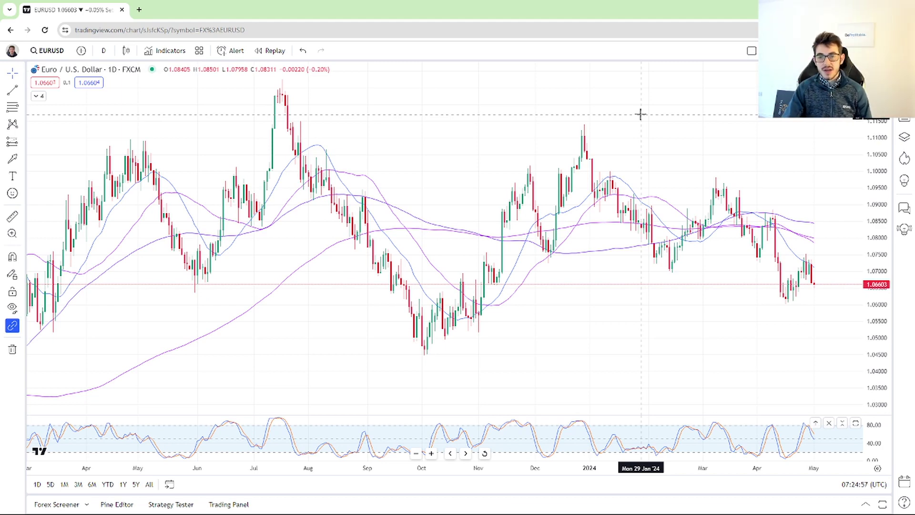
scroll(641, 115, "up", 3)
left_click(12, 124)
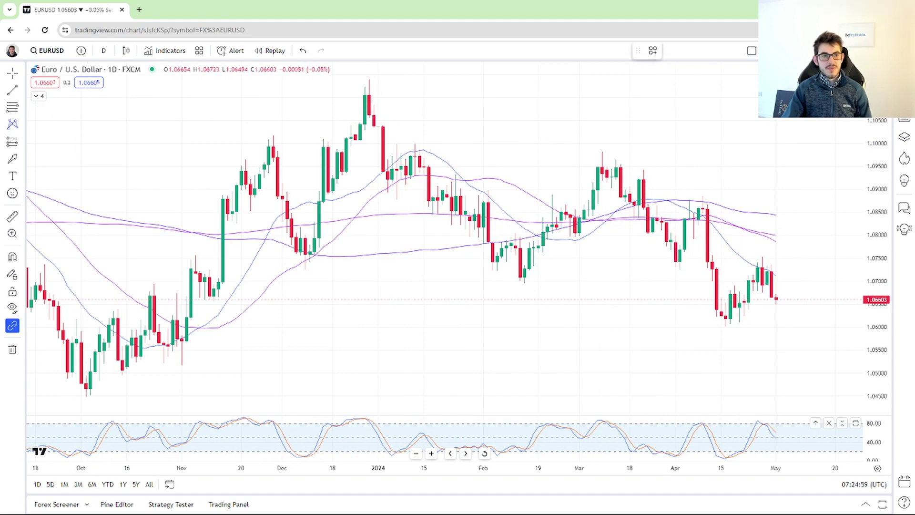
left_click(399, 105)
left_click(657, 282)
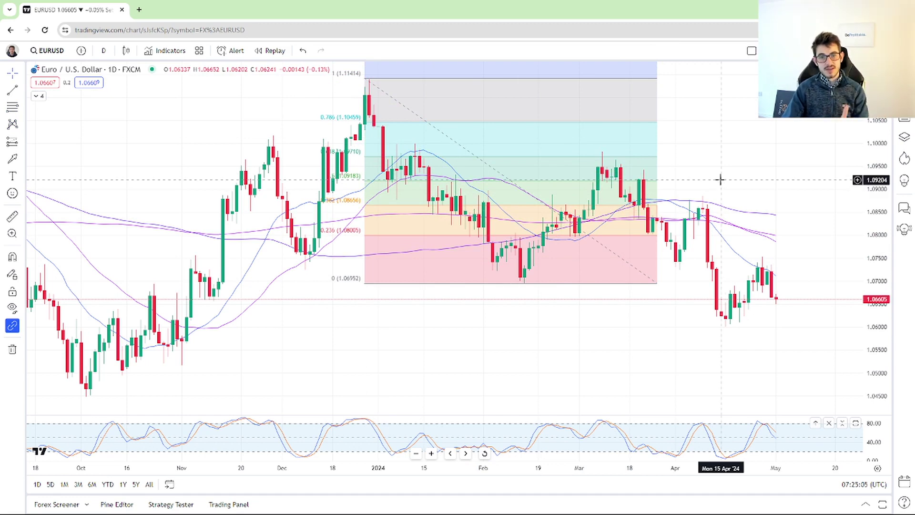
Draw a thin horizontal ellipse along the 0.618 level through the March 2024 high, from 1 September 2023, at about 1.09641 to 1.09759
scroll(721, 180, "down", 3)
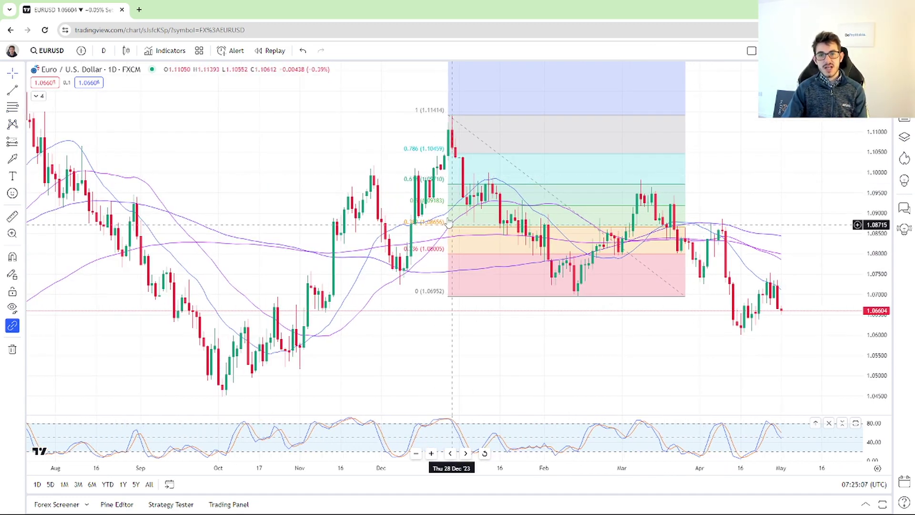
left_click(21, 159)
left_click(52, 380)
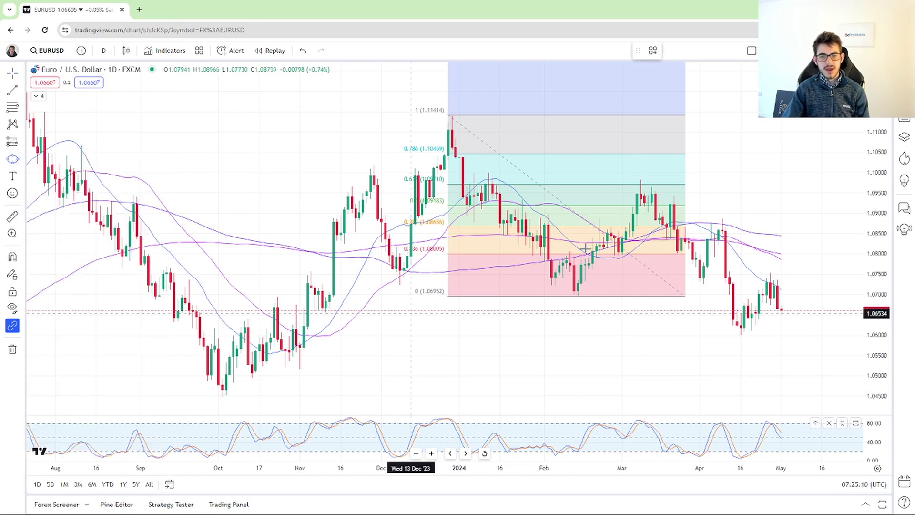
left_click(641, 183)
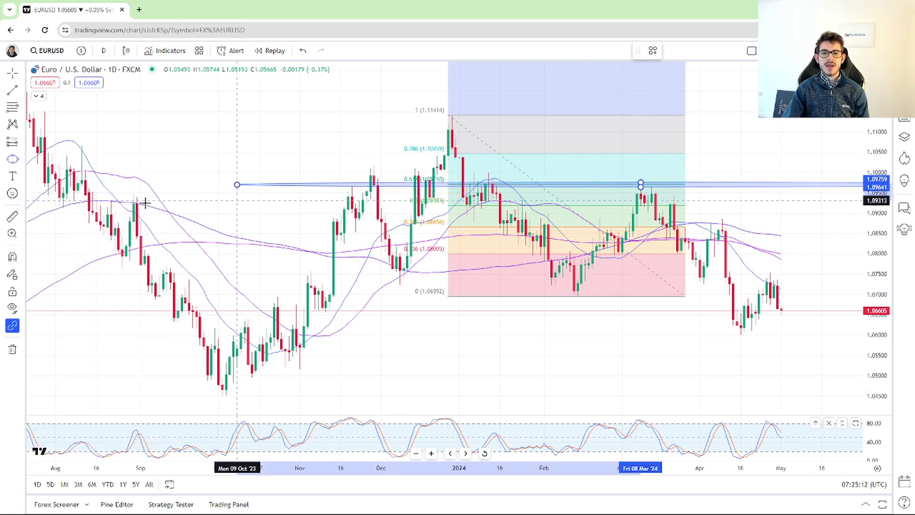
left_click(140, 182)
Remove the December–February Fib retracement and the thin 0.618 ellipse from the chart
scroll(413, 151, "down", 1)
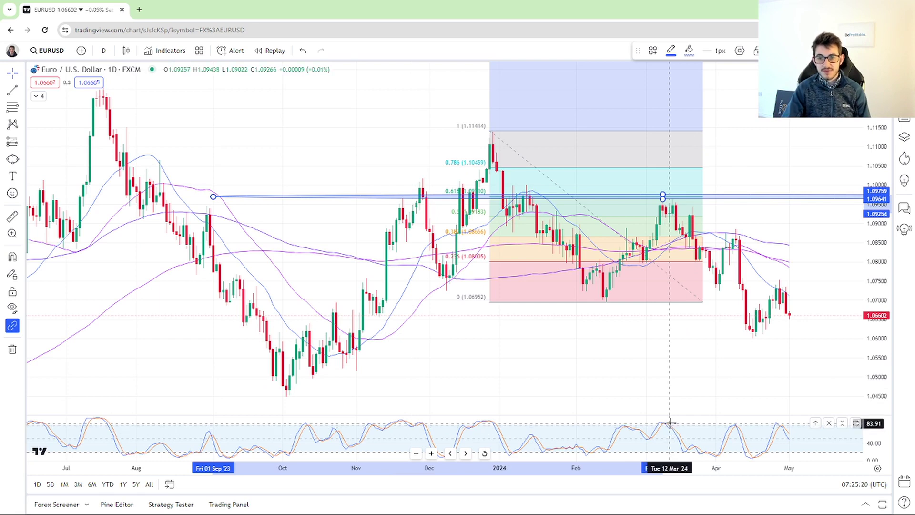
left_click_drag(740, 148, 614, 139)
scroll(685, 134, "down", 2)
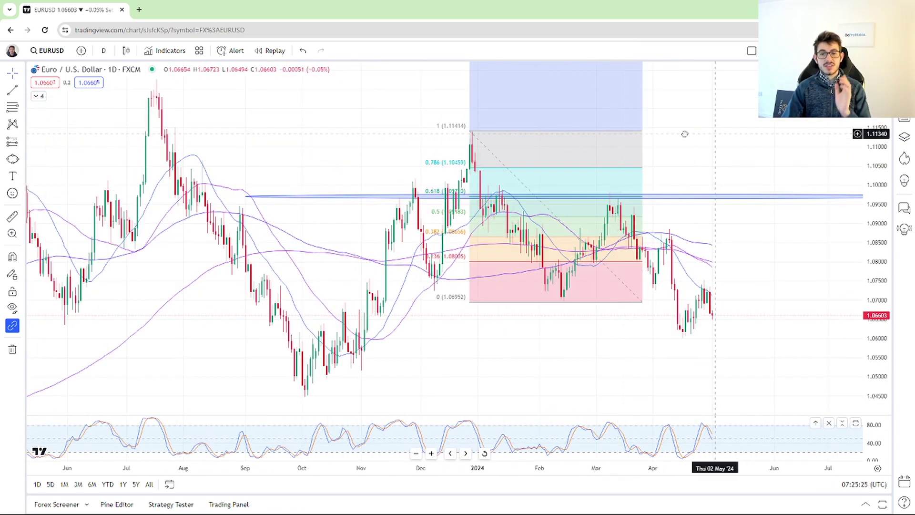
left_click_drag(685, 133, 660, 143)
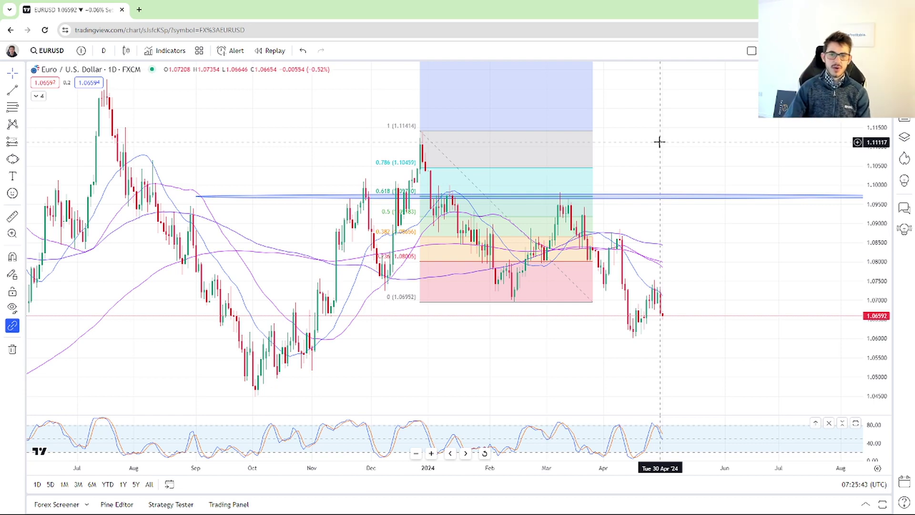
right_click(660, 153)
left_click(687, 350)
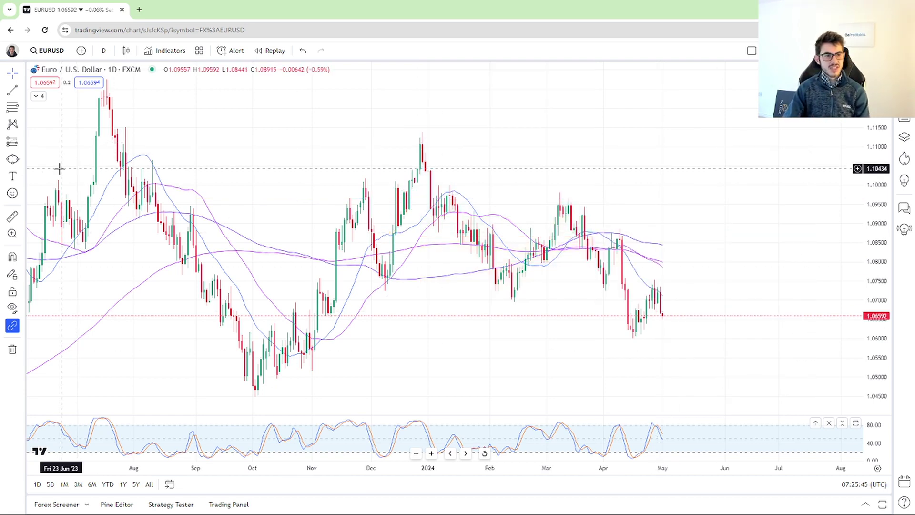
Place an arrow marker from 15 February 2024 at 1.09539, pointing down at the late-February high near 1.08709
left_click(20, 163)
left_click(53, 225)
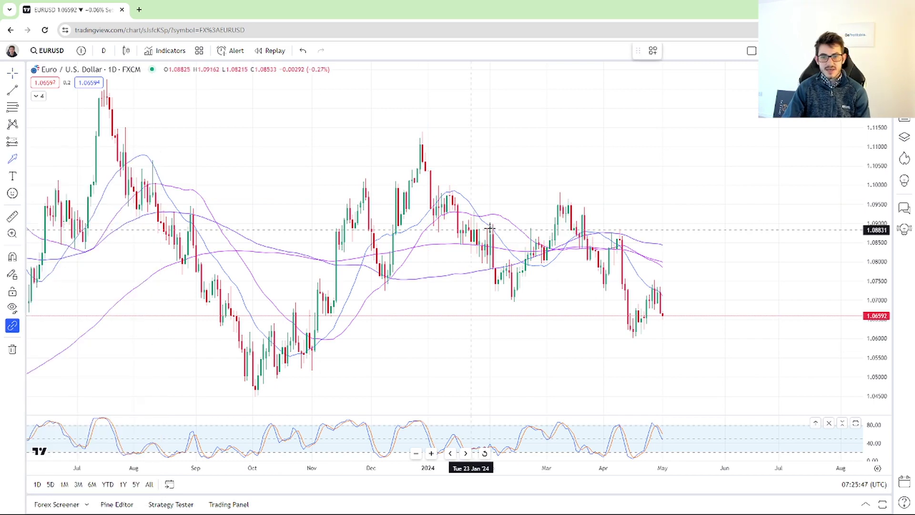
left_click_drag(519, 204, 536, 240)
scroll(510, 257, "up", 4)
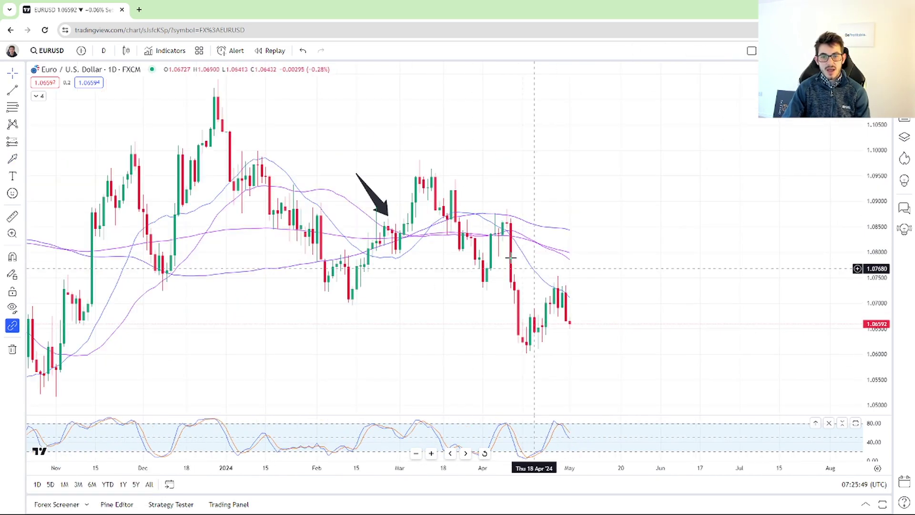
left_click(385, 216)
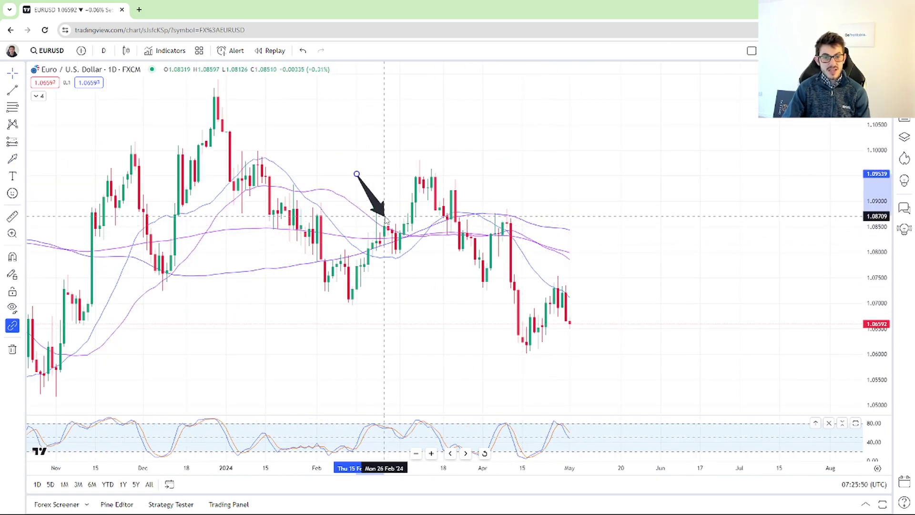
left_click(385, 216)
left_click(453, 294)
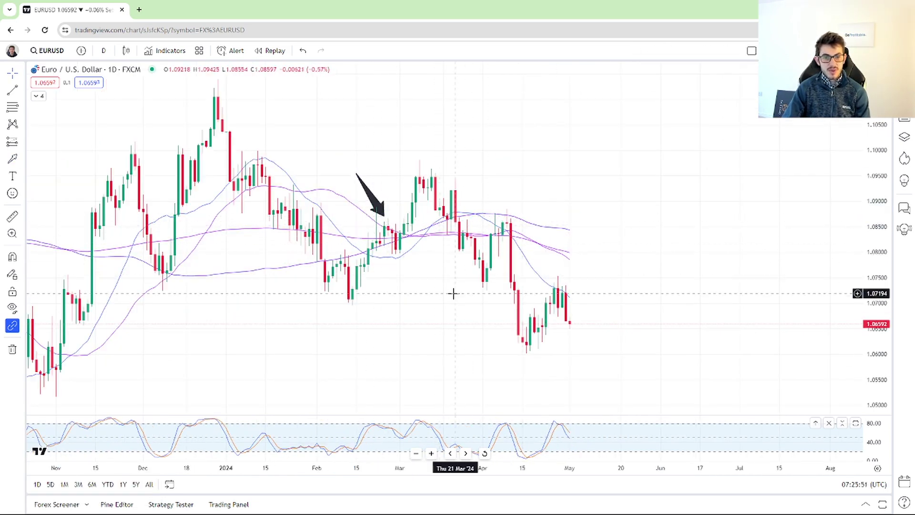
Draw a Fib retracement from the 27 December 2023 high at 1.11384 down to the February low level at 1.06979, extending to mid-March 2024
left_click(16, 108)
left_click(215, 80)
left_click(439, 303)
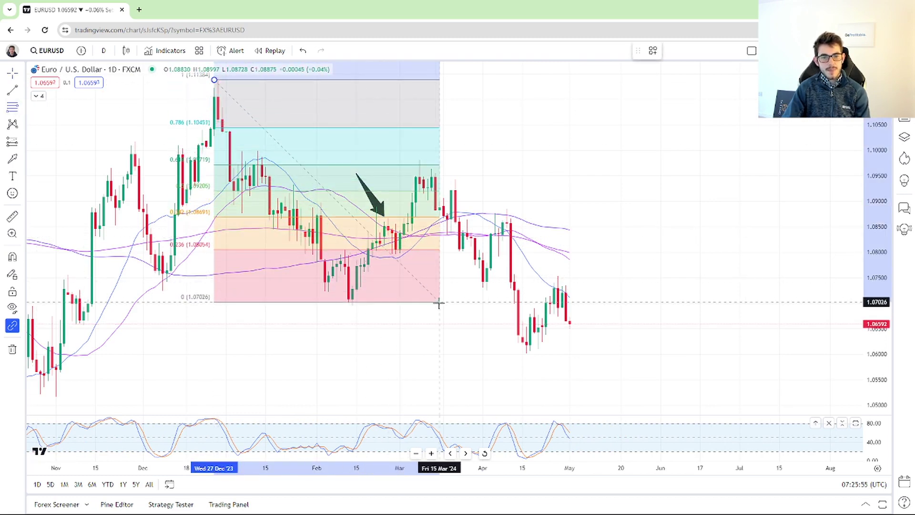
left_click(439, 304)
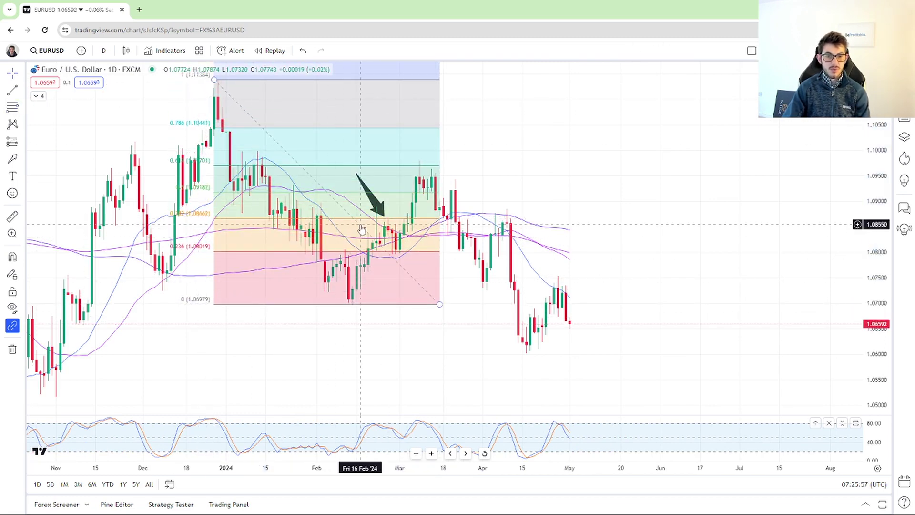
Add arrow markers at the late-February high by the 0.382 level, below the following pullback low, and at the March high by the 0.618 level
left_click_drag(649, 161, 756, 144)
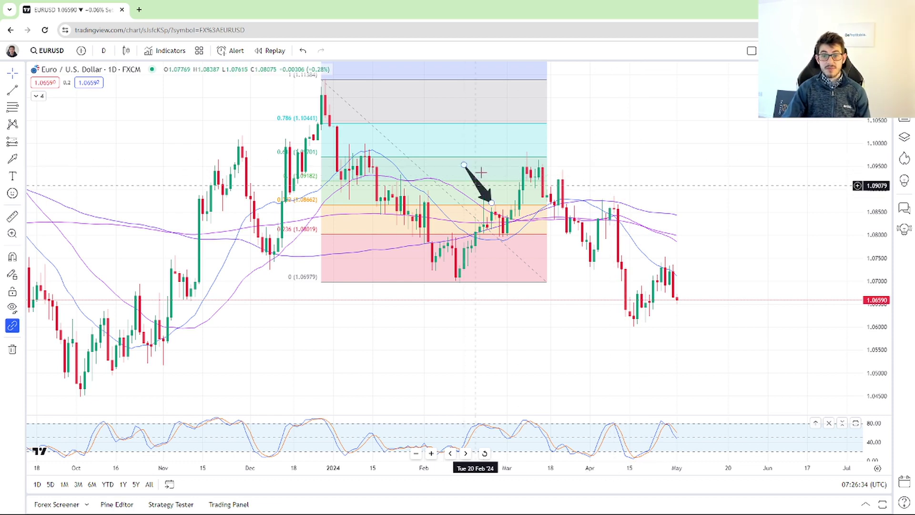
left_click(13, 159)
left_click_drag(511, 175, 500, 197)
left_click(495, 204)
left_click(560, 245)
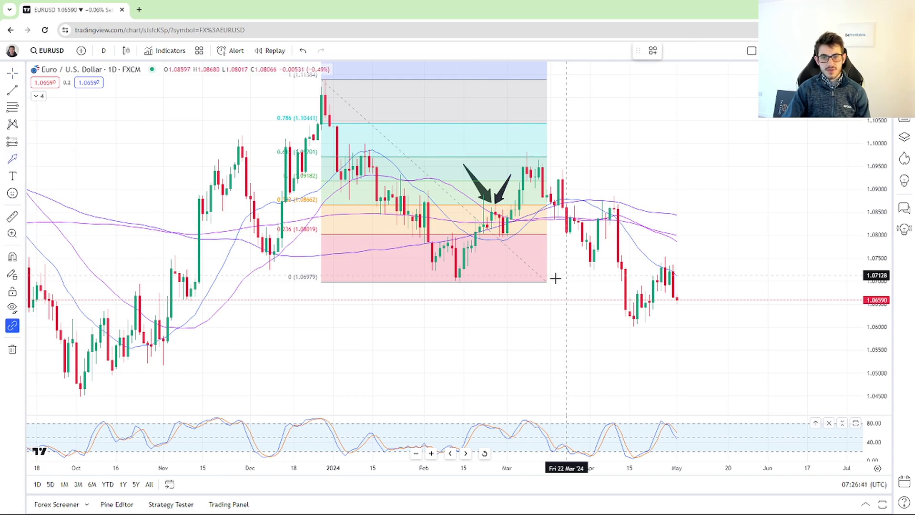
left_click_drag(551, 280, 507, 239)
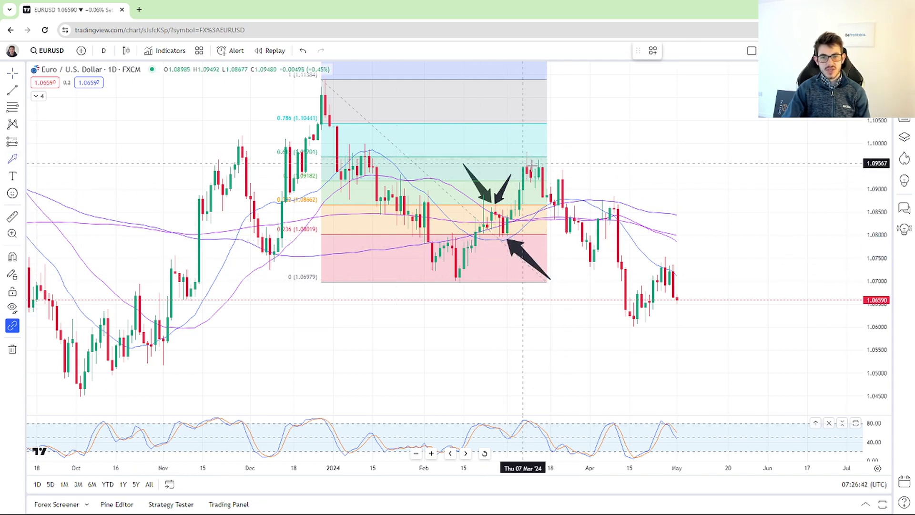
left_click_drag(484, 120, 523, 154)
left_click(657, 137)
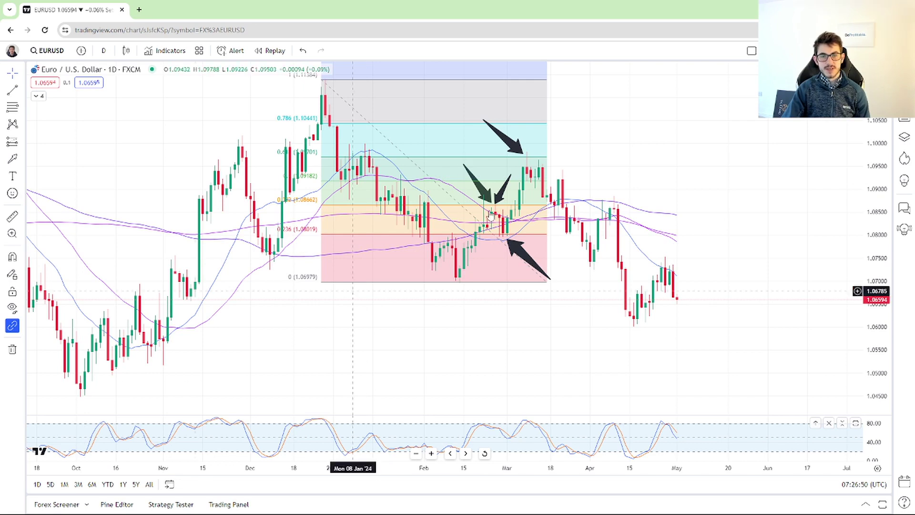
Remove all arrows and the December–February Fib retracement from the chart
left_click_drag(620, 97, 681, 98)
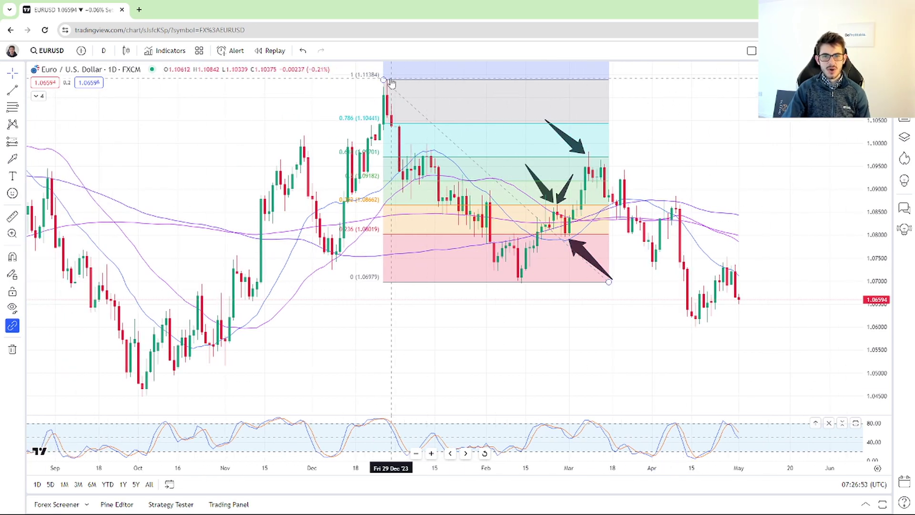
right_click(683, 89)
left_click(729, 338)
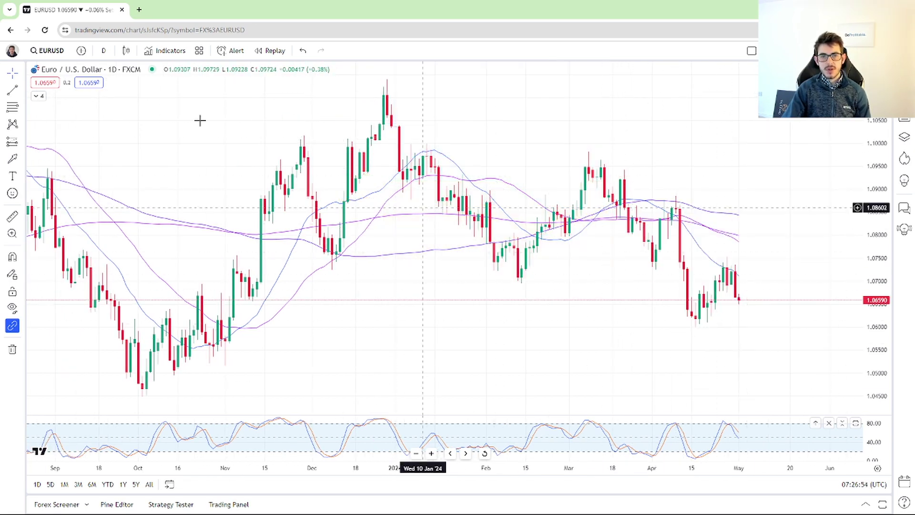
Draw a descending trend line from 20 December 2023 along the December, March and April highs, extending to about the end of May 2024
left_click(13, 90)
left_click(364, 83)
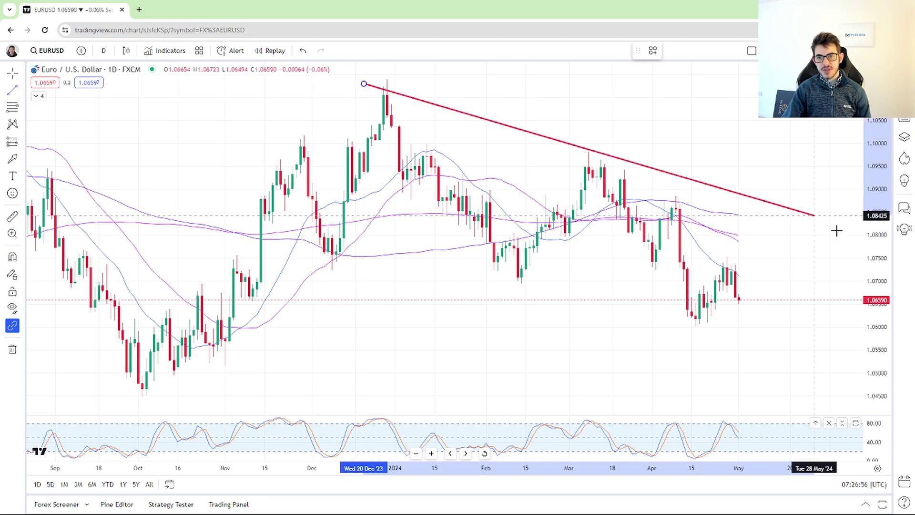
left_click(828, 246)
scroll(769, 213, "down", 5)
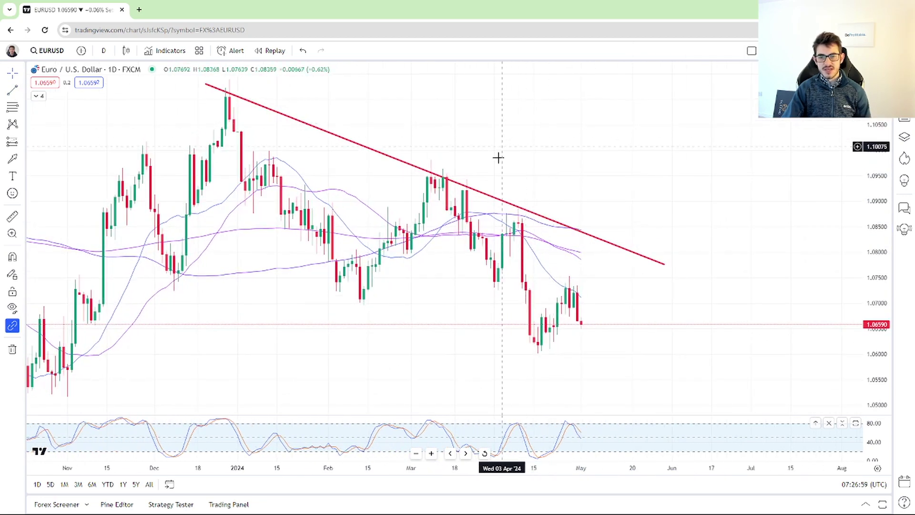
Draw a Fib retracement from the 8 April 2024 high at 1.08892 down to the April low level at 1.05997, extending to 20 May
key("alt+f")
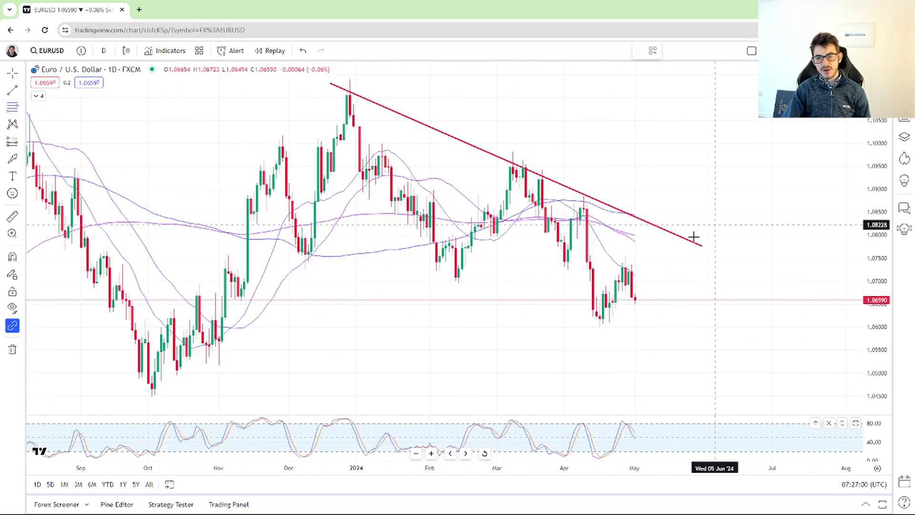
left_click(580, 194)
left_click(677, 327)
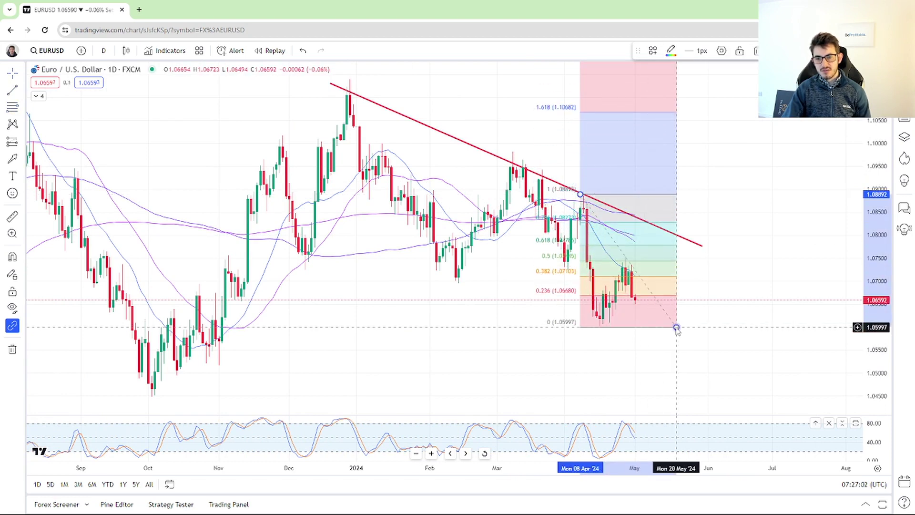
scroll(677, 327, "up", 3)
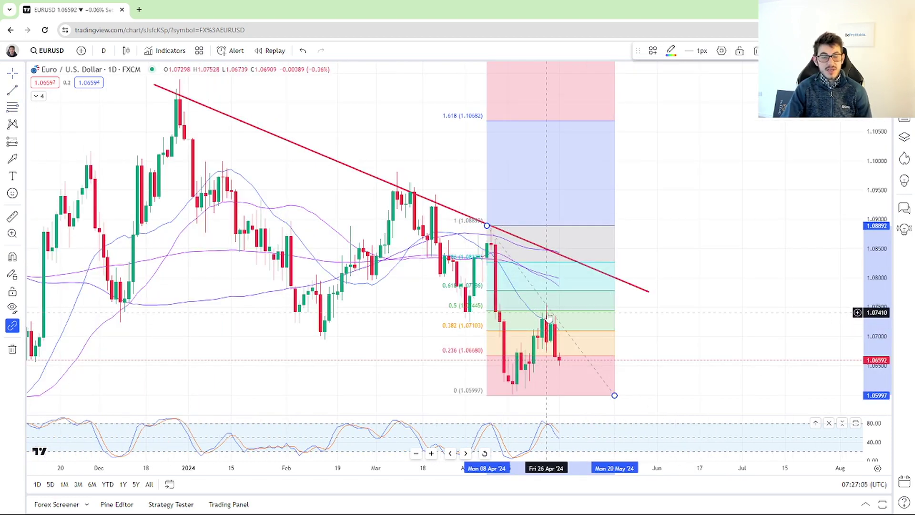
Draw a thin horizontal ellipse over the zone at about 1.07201 to 1.07439, spanning mid-October 2023 to late May 2024
scroll(549, 321, "down", 3)
left_click(26, 160)
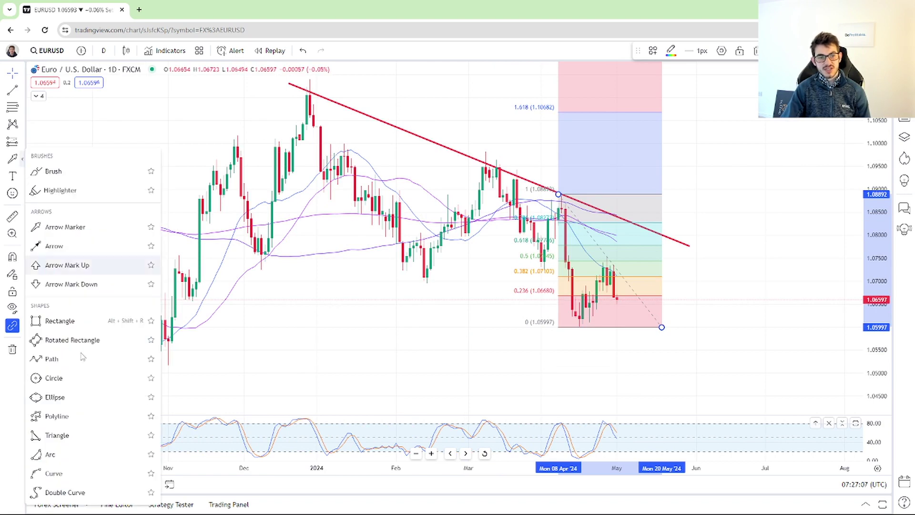
left_click(72, 397)
left_click(407, 261)
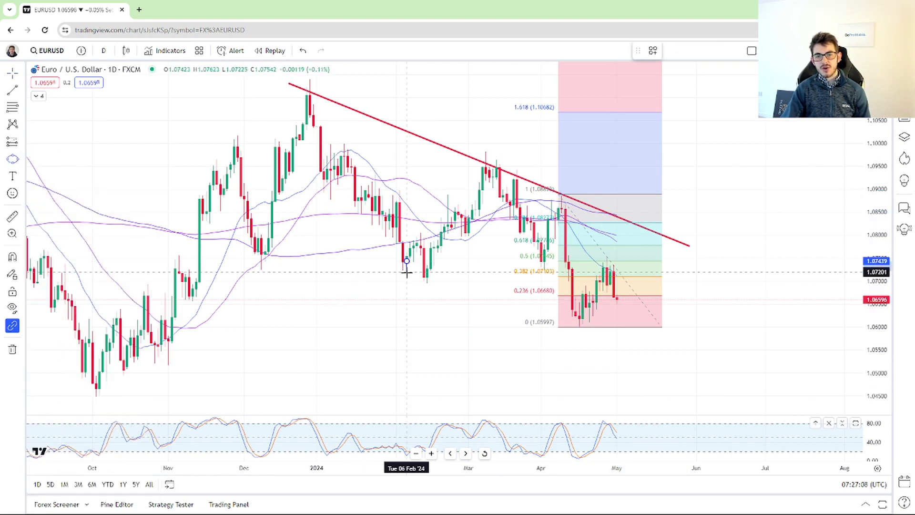
left_click(406, 273)
left_click(127, 281)
left_click(717, 273)
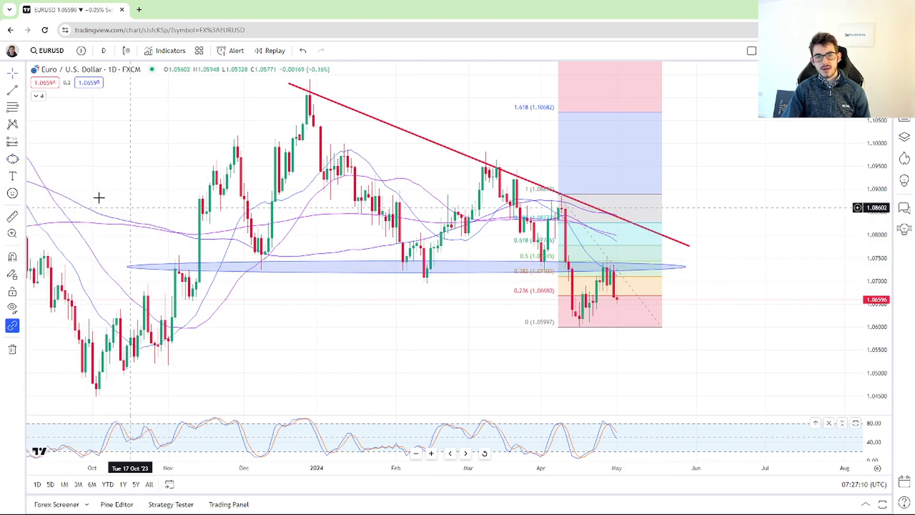
Draw a second thin horizontal ellipse along the April Fib's 0.618 level, at about 1.0781 to 1.0797, starting from late October 2023
left_click(14, 161)
left_click(614, 236)
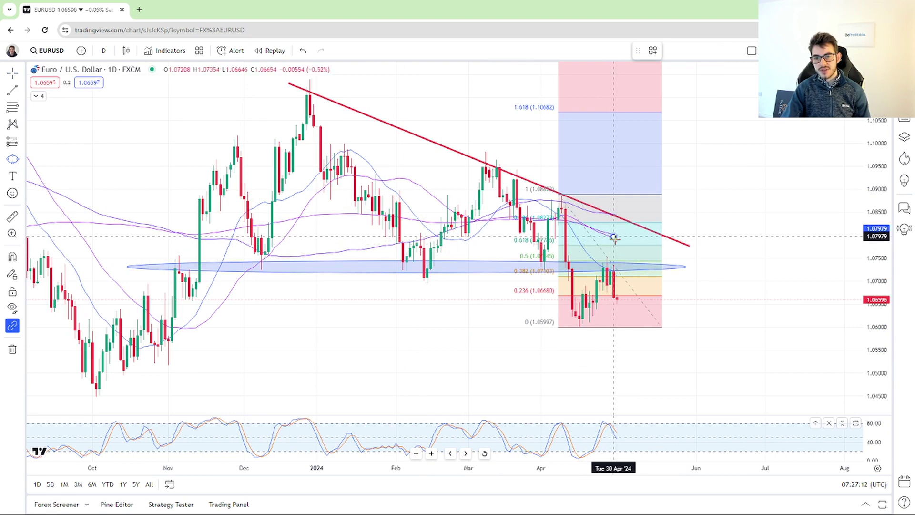
left_click(617, 244)
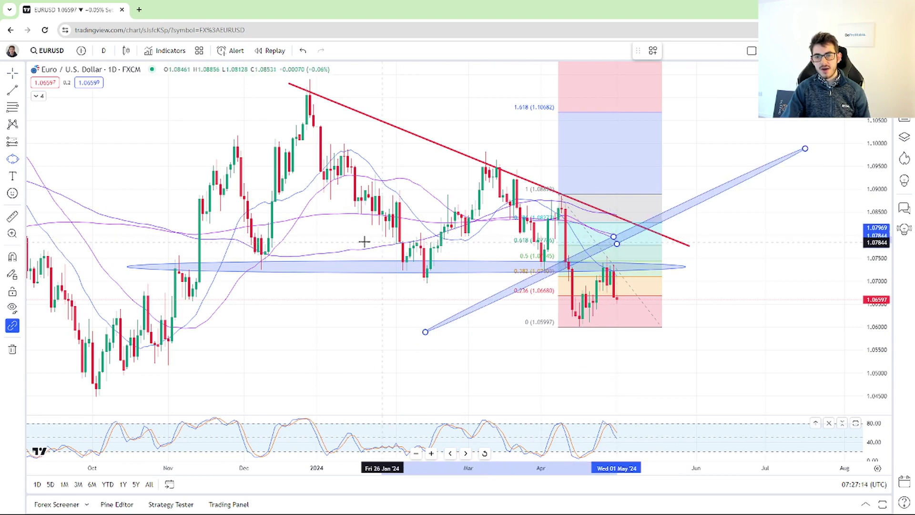
left_click(561, 239)
left_click_drag(617, 243, 154, 240)
left_click(612, 172)
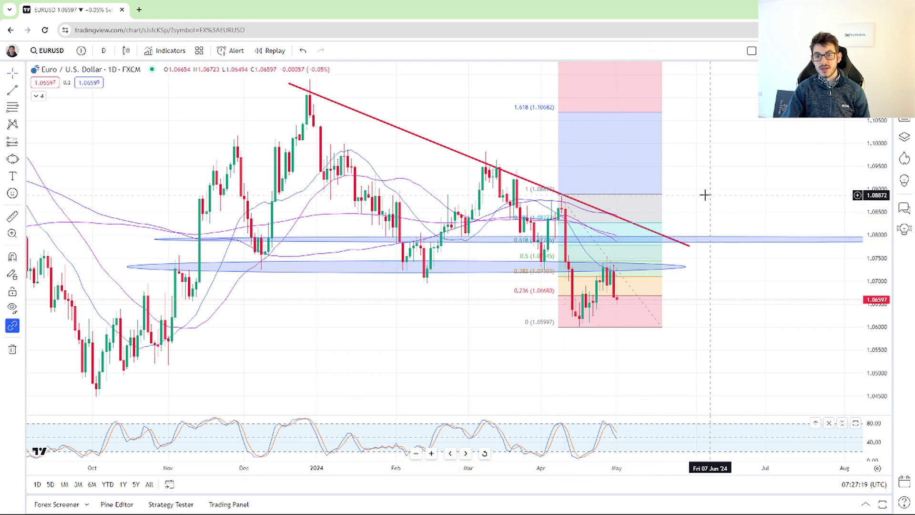
Remove the trend line, the April Fib retracement and both ellipses from the chart
scroll(691, 202, "up", 5)
scroll(546, 264, "down", 3)
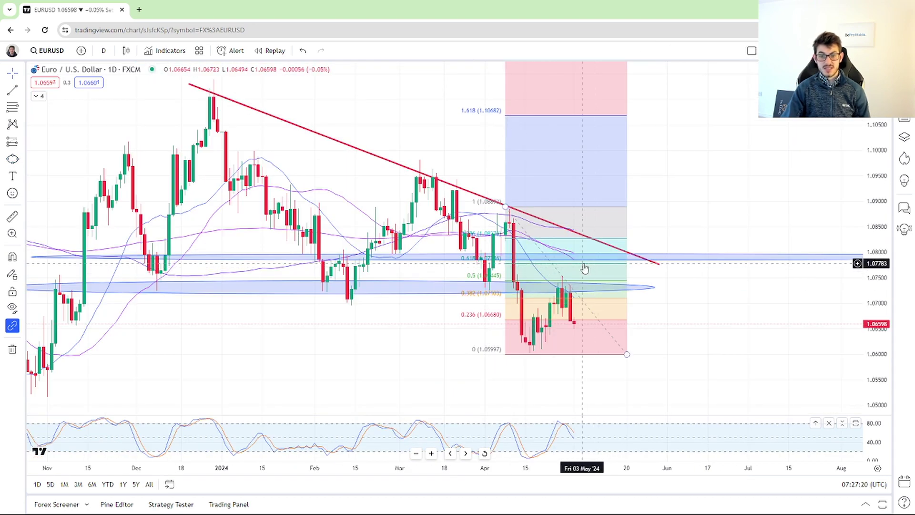
right_click(716, 169)
left_click(782, 370)
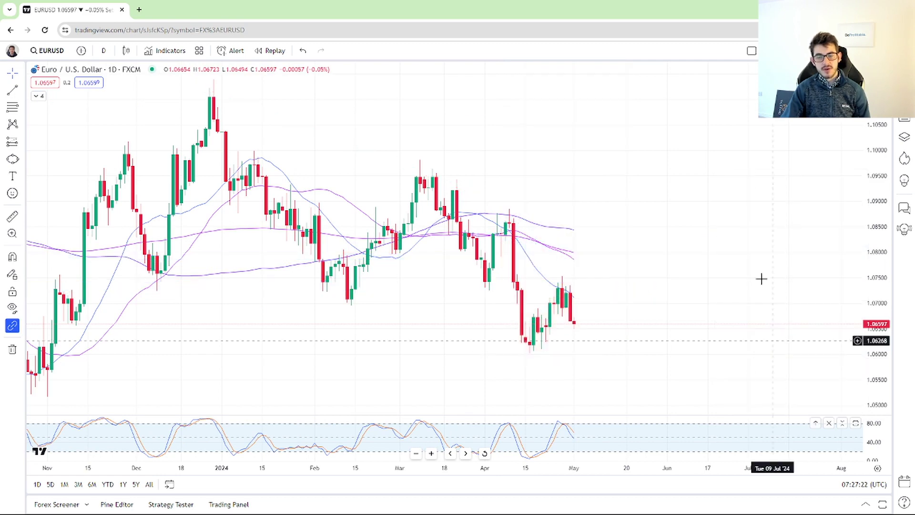